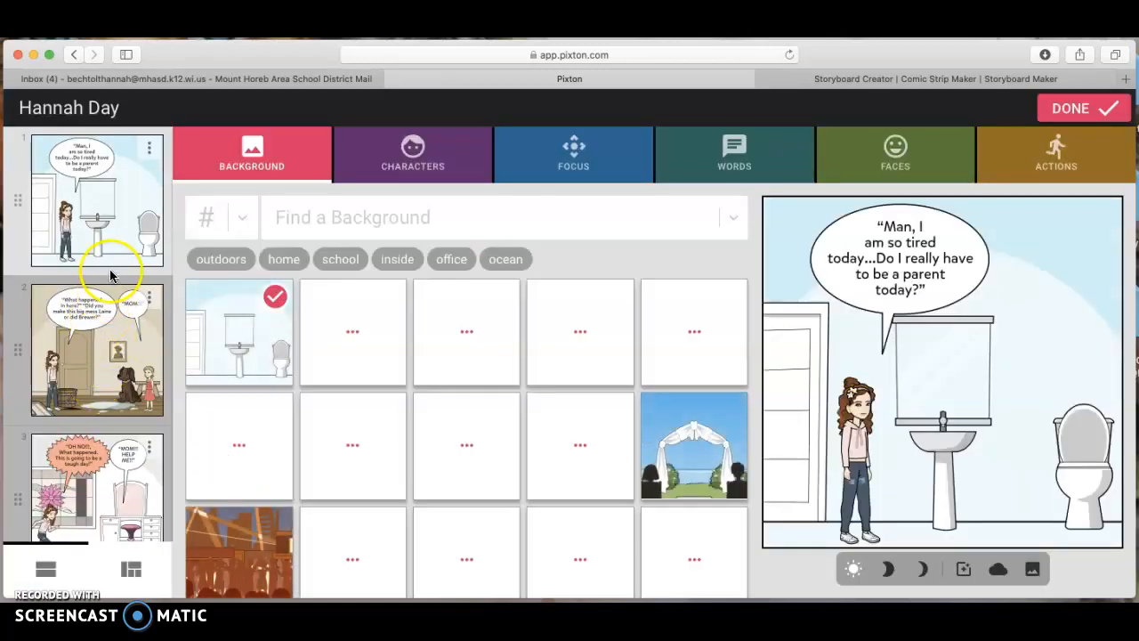
Browse the background scenes and search categories for the first panel, and check which characters it uses.
scroll(109, 231, down, 1)
click(107, 197)
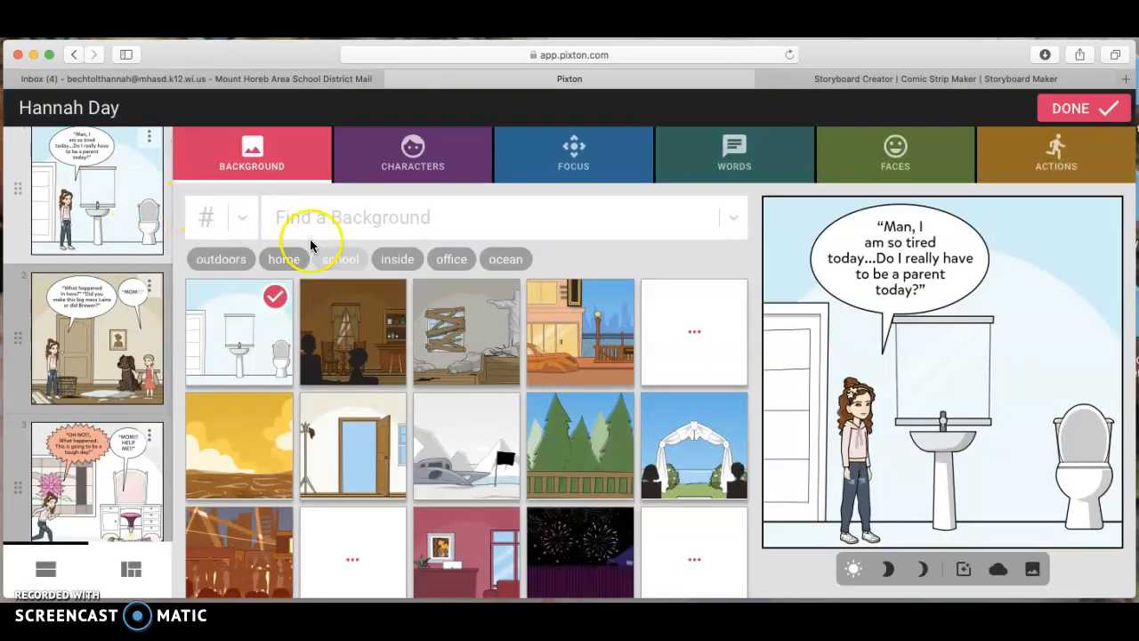
click(581, 222)
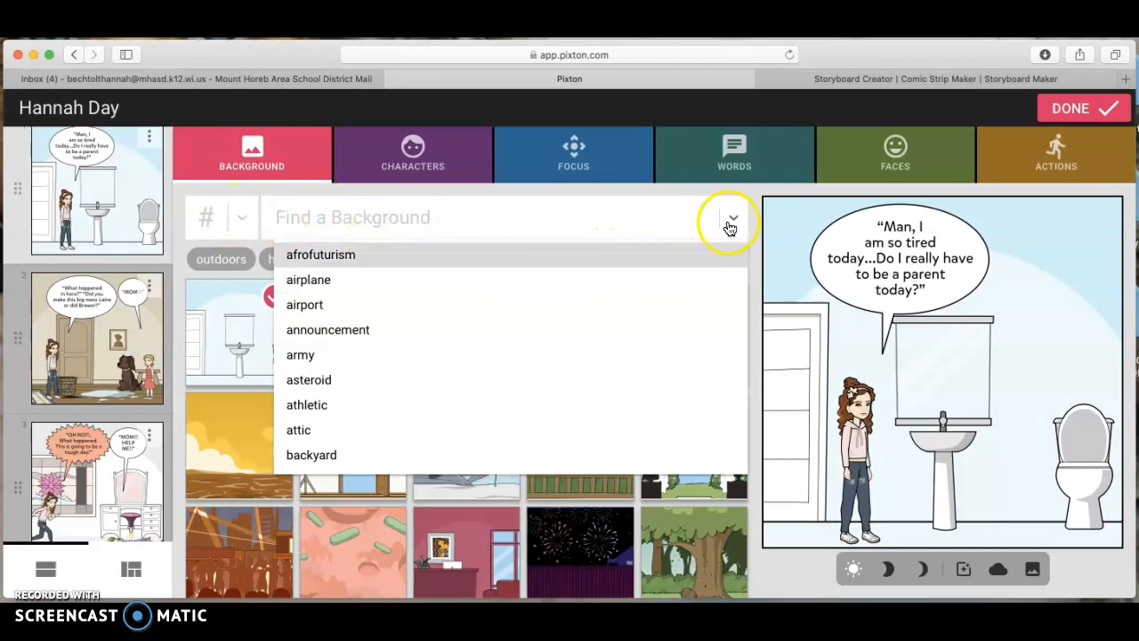
scroll(300, 516, down, 10)
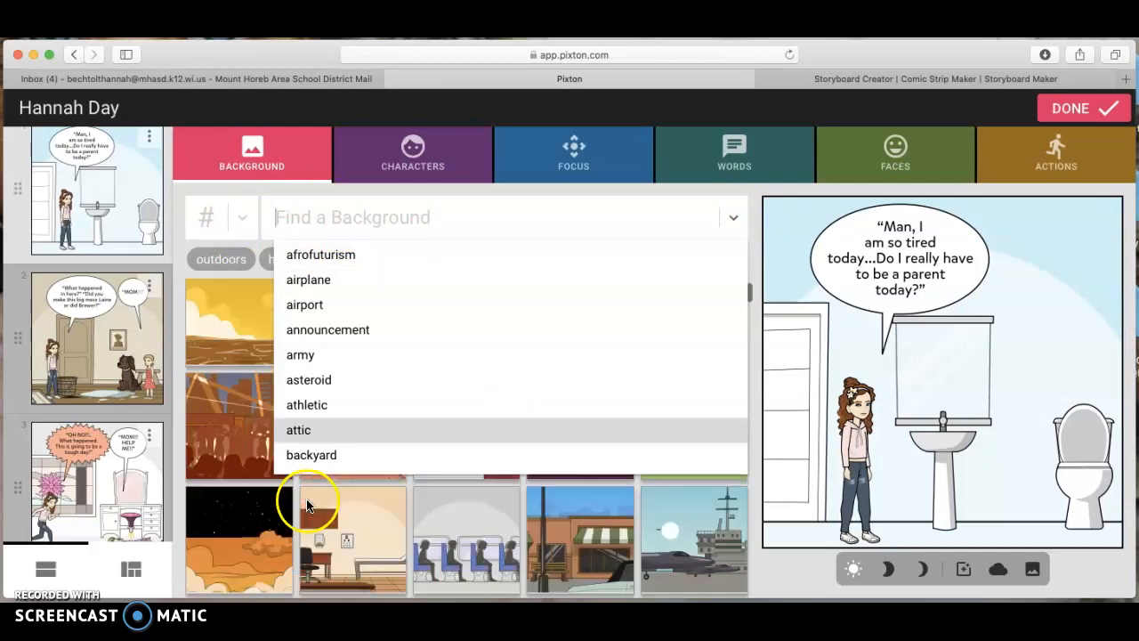
scroll(703, 246, down, 1)
click(735, 221)
click(413, 155)
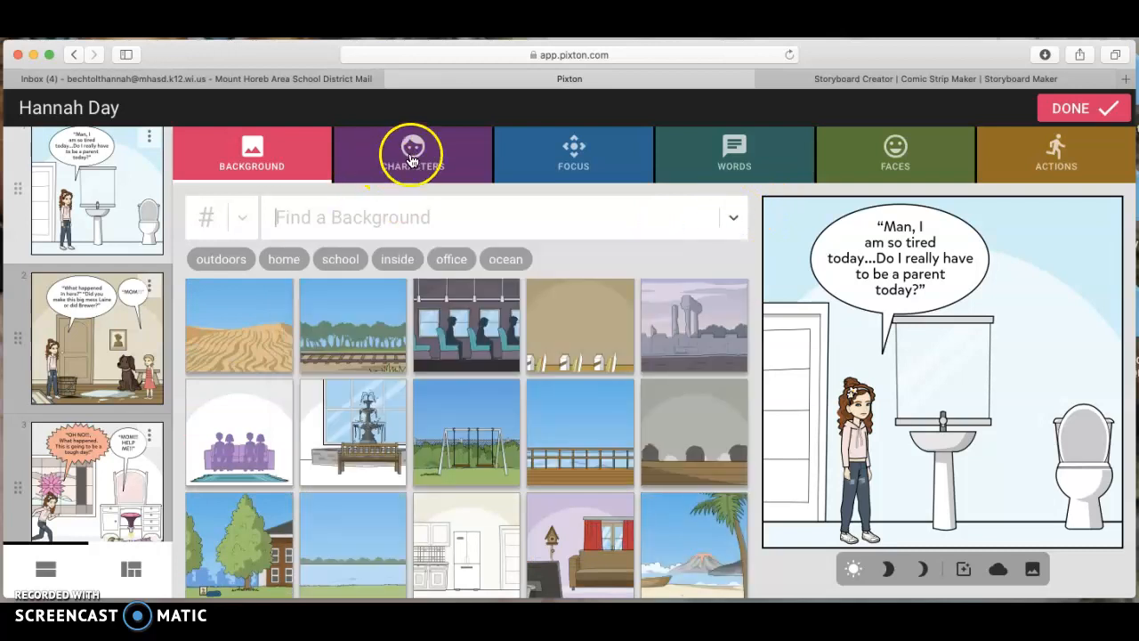
click(558, 240)
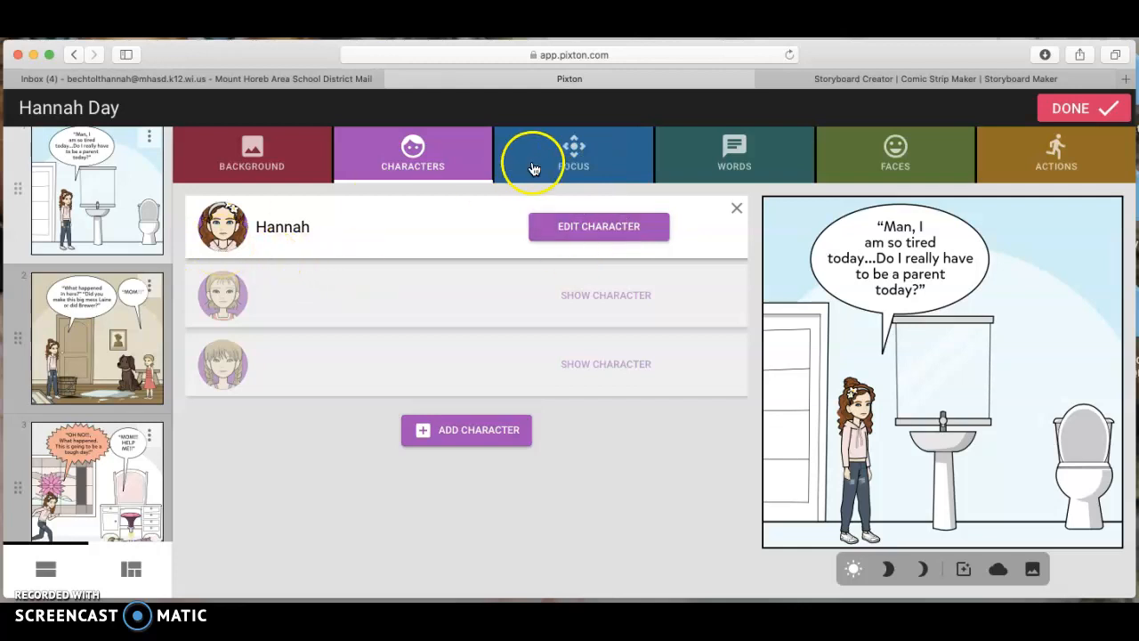
Try the Whisper bubble type on the woman's words in the first panel, and settle on Thought.
click(690, 163)
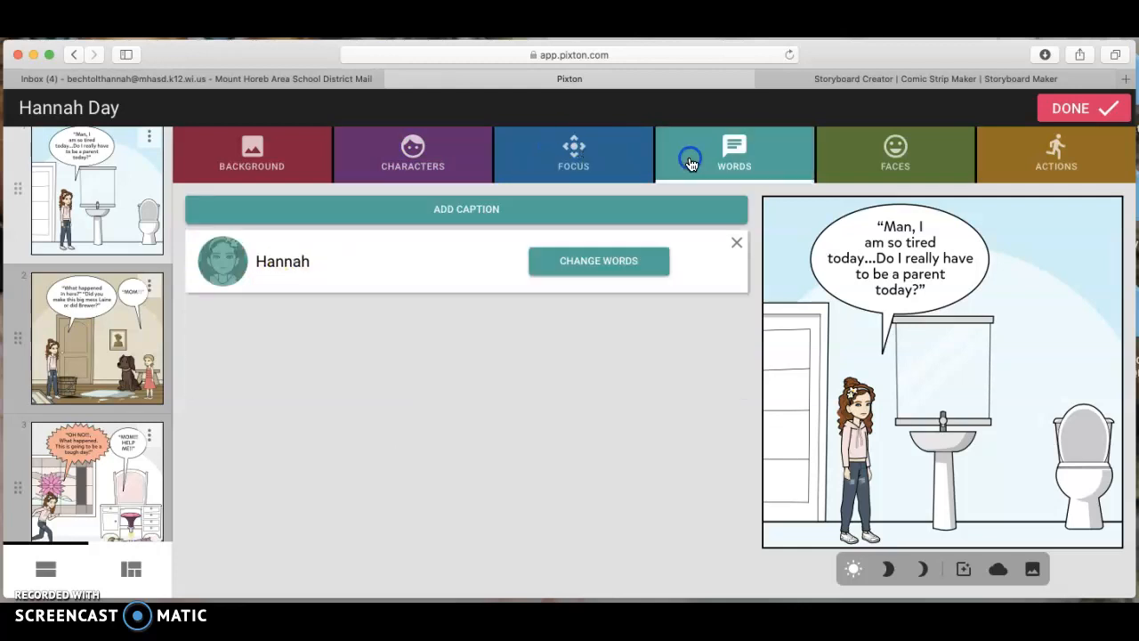
click(617, 267)
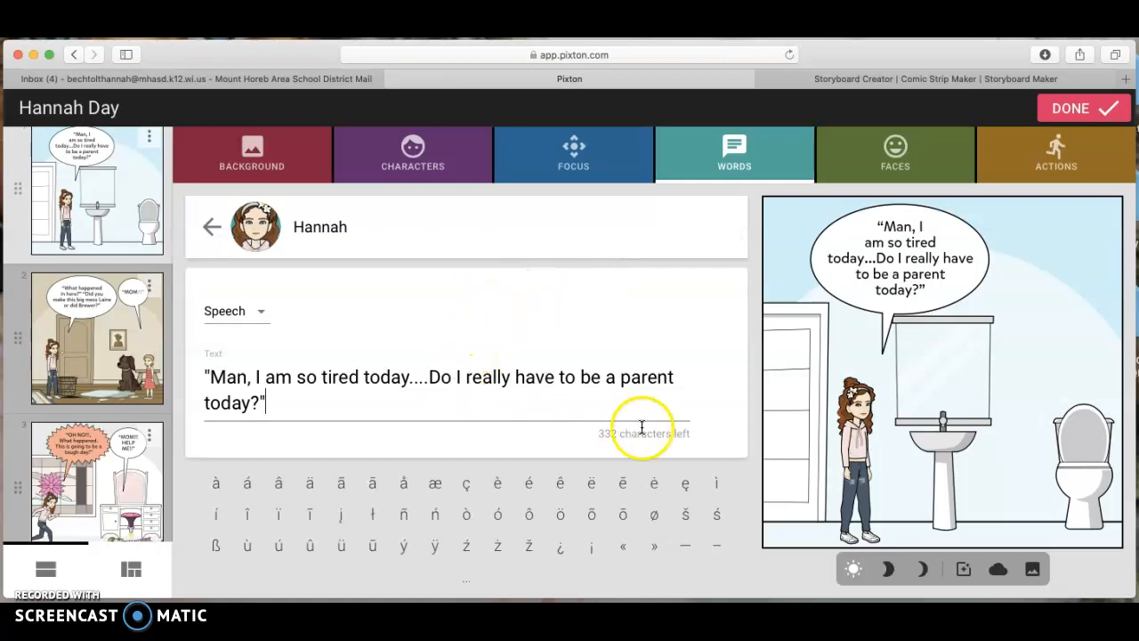
click(254, 319)
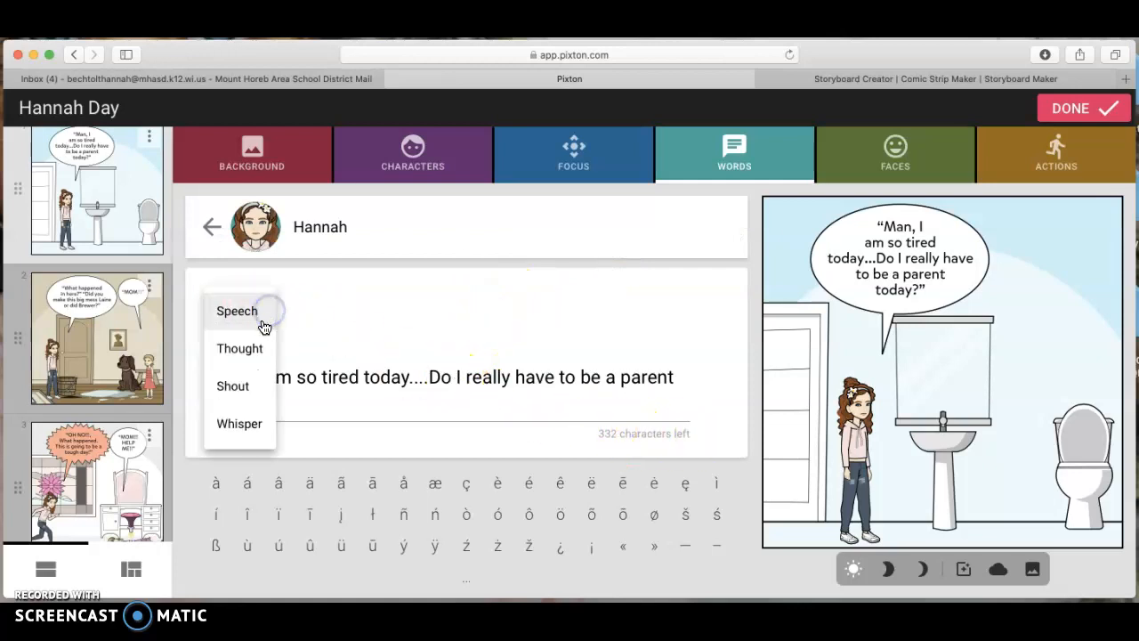
click(255, 431)
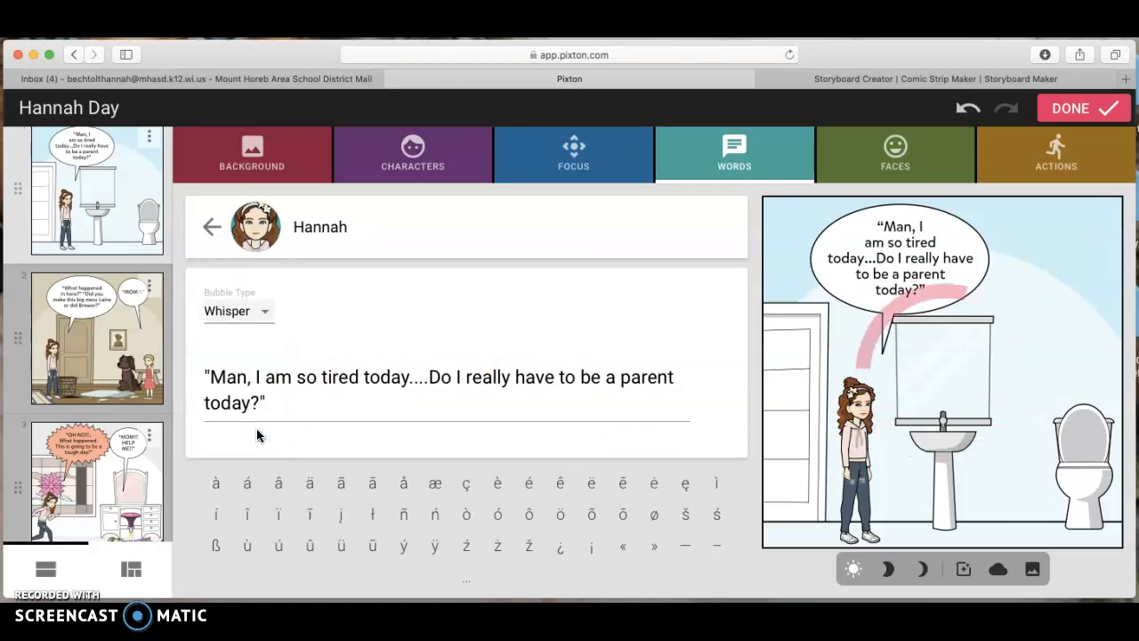
click(267, 312)
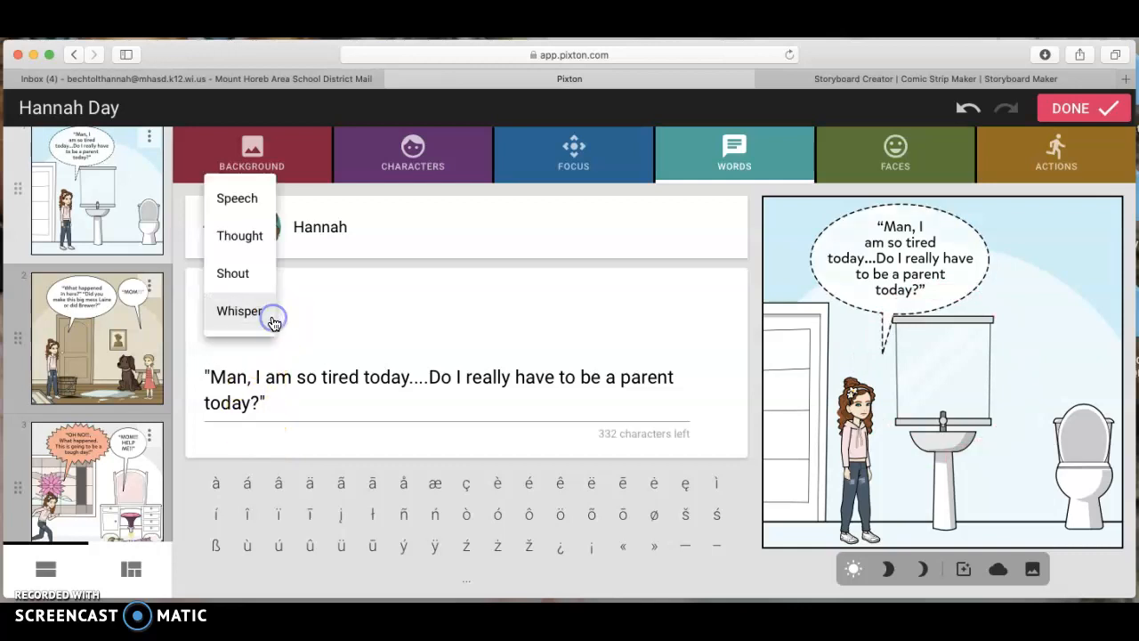
click(242, 234)
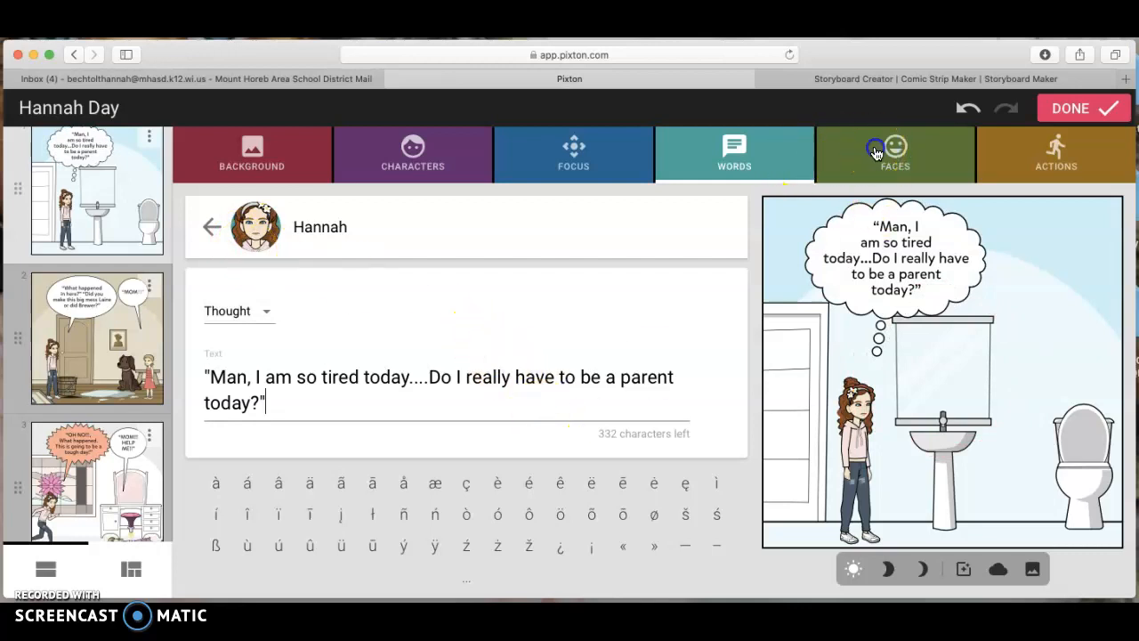
Filter the facial expressions by tired and give the woman in the first panel a droopy-eyed, closed-mouth face.
click(875, 153)
scroll(631, 445, down, 1)
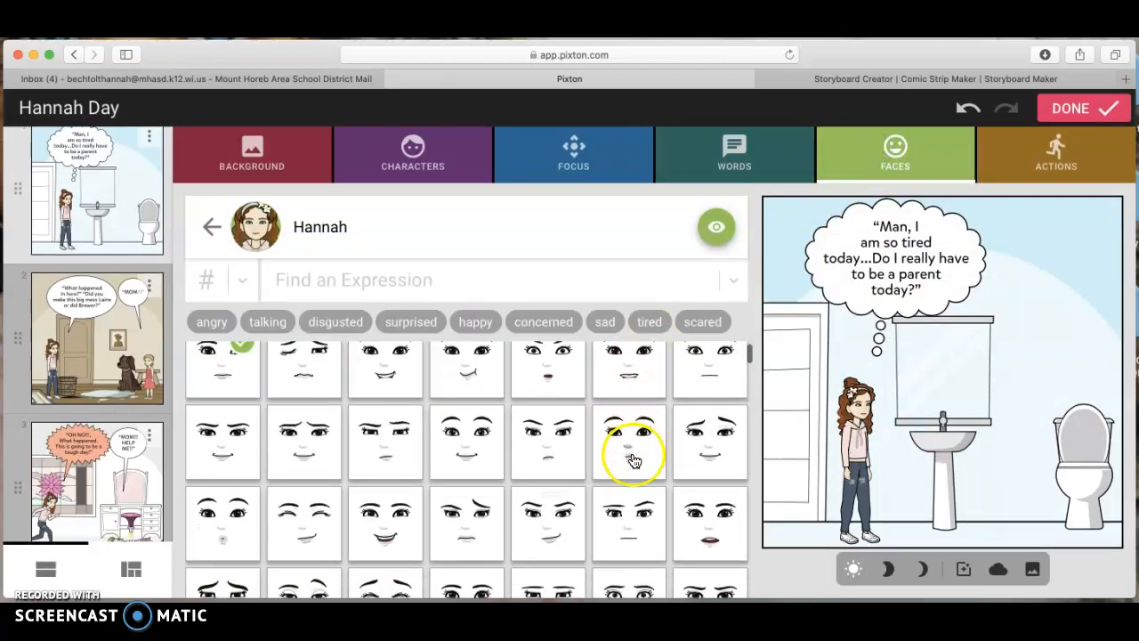
scroll(632, 460, down, 1)
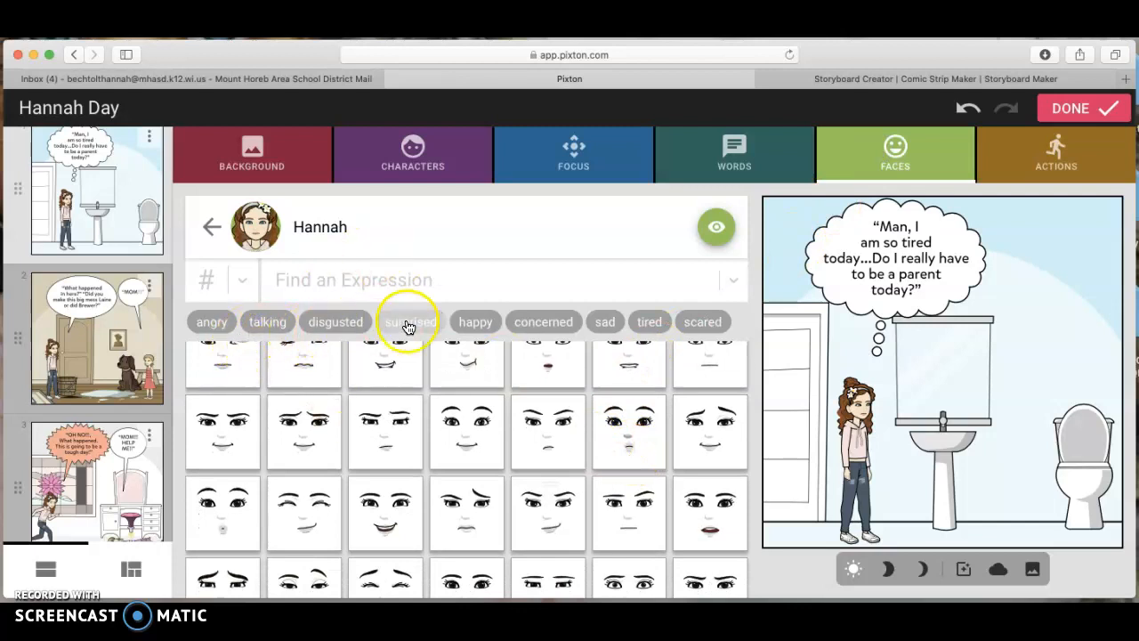
click(653, 325)
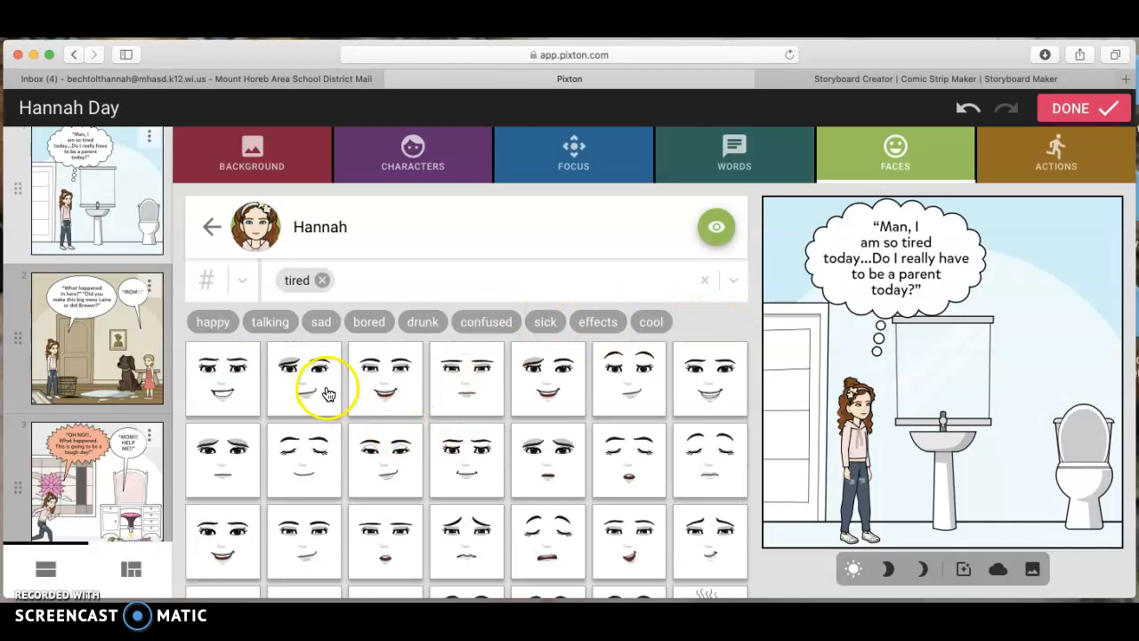
scroll(277, 404, down, 1)
click(238, 449)
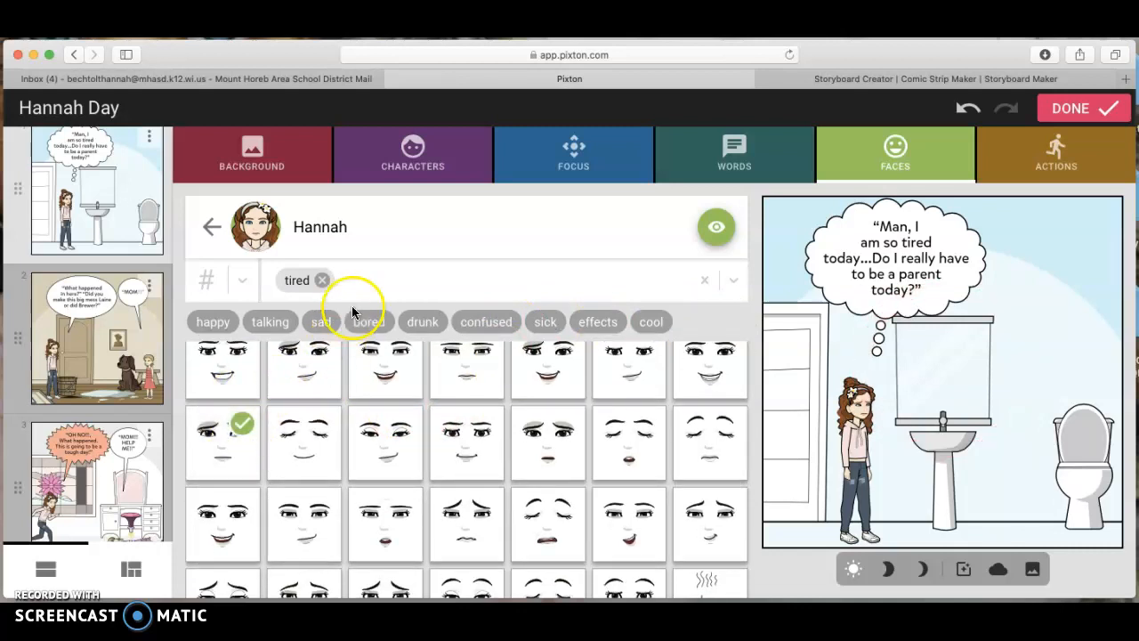
Change the woman's pose in the first panel to a lunging one with both arms stretched forward.
click(1096, 147)
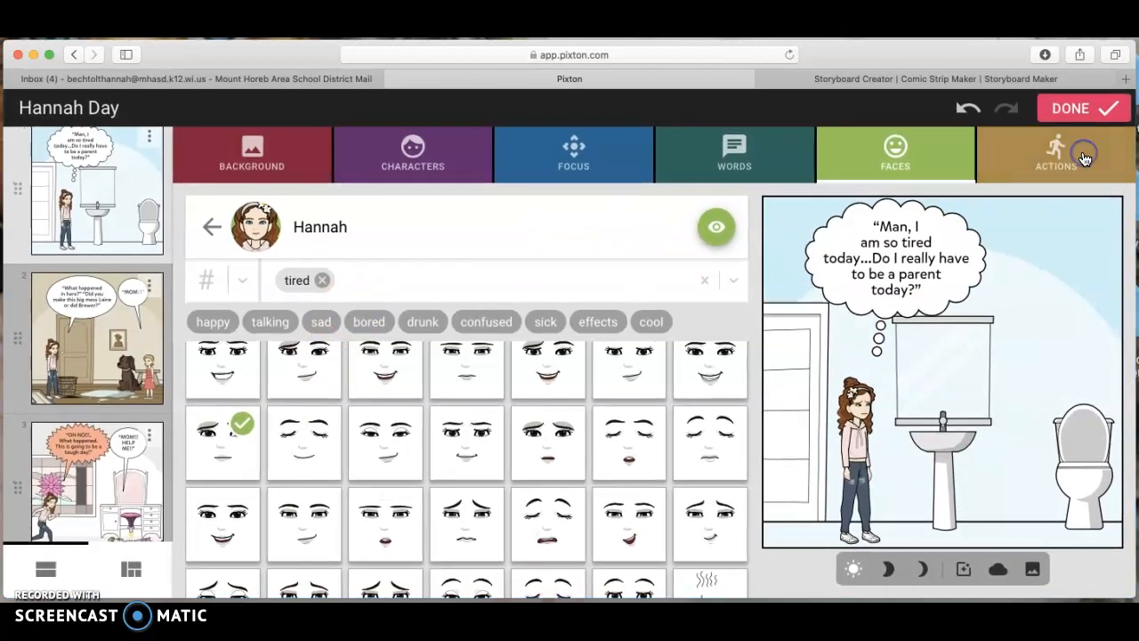
scroll(545, 453, down, 5)
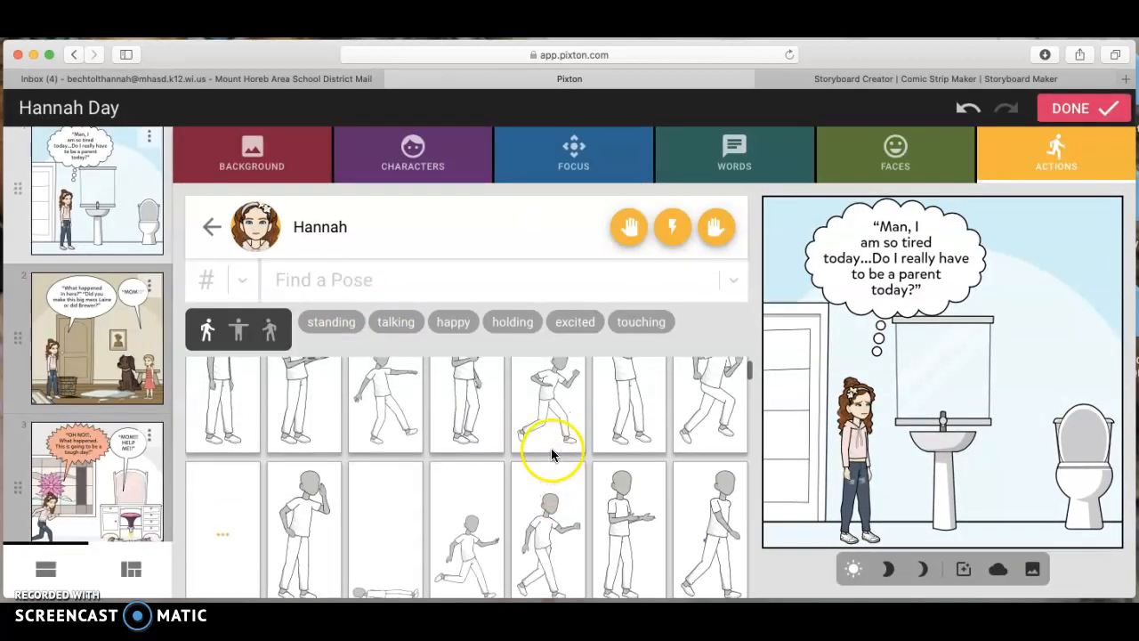
scroll(551, 455, down, 5)
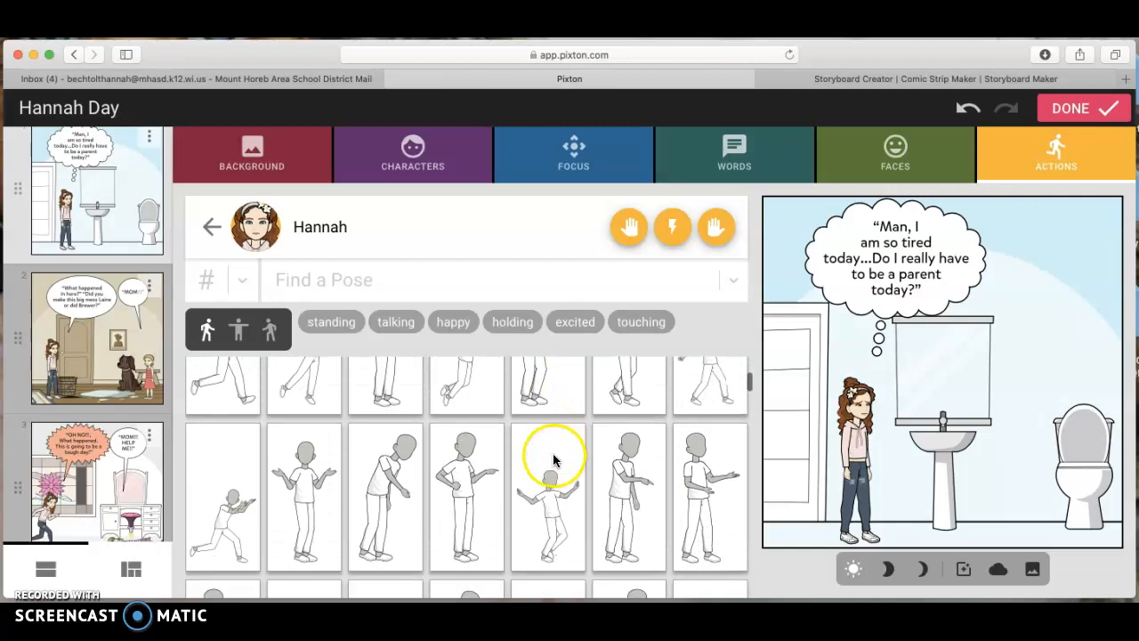
scroll(553, 541, down, 2)
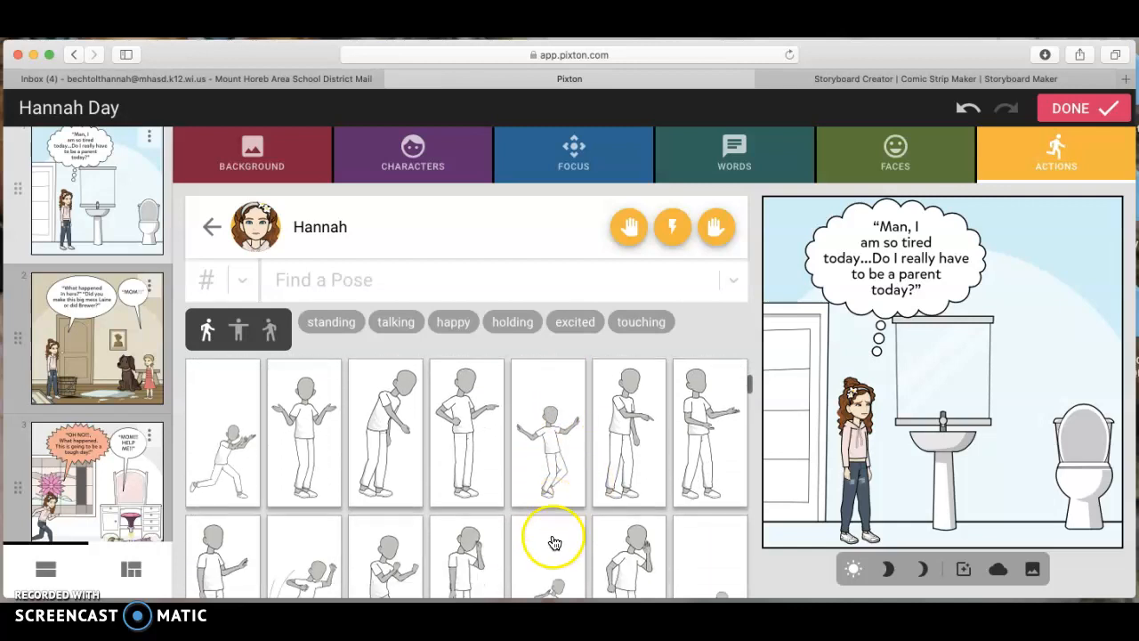
click(222, 460)
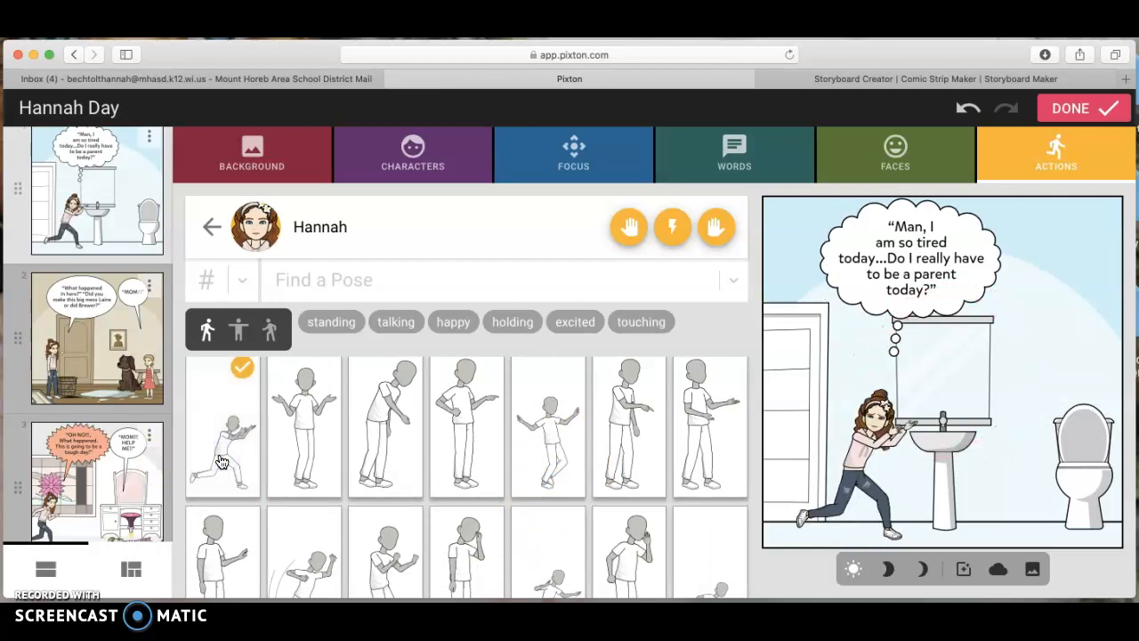
Browse the characters that can be added to the second panel, filtering by famous and president, and clear both filters.
click(92, 378)
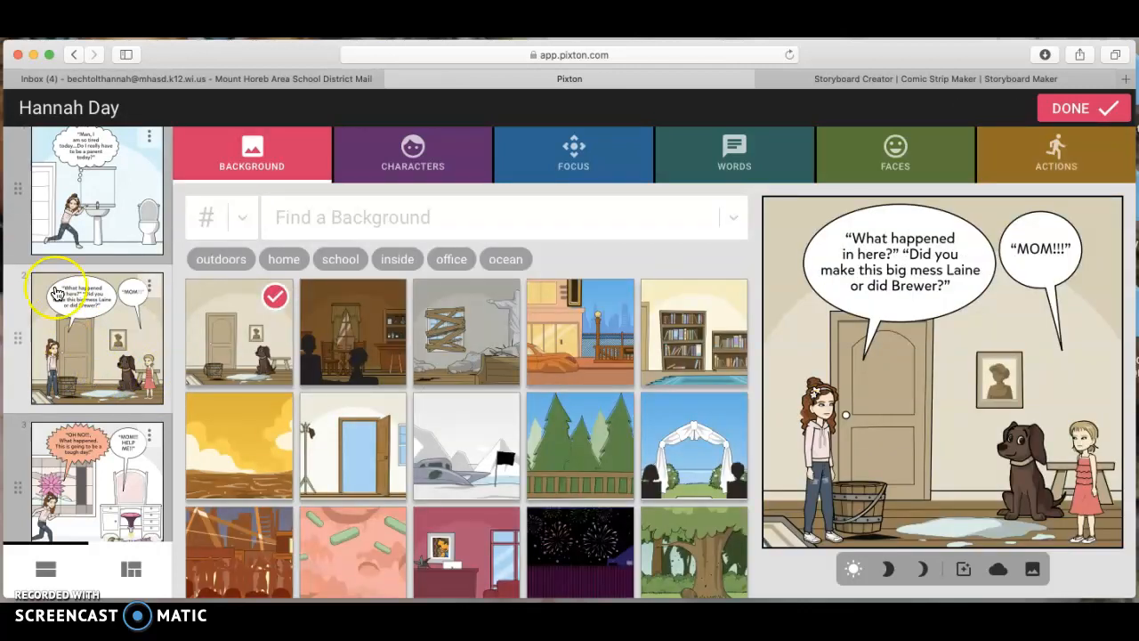
click(385, 178)
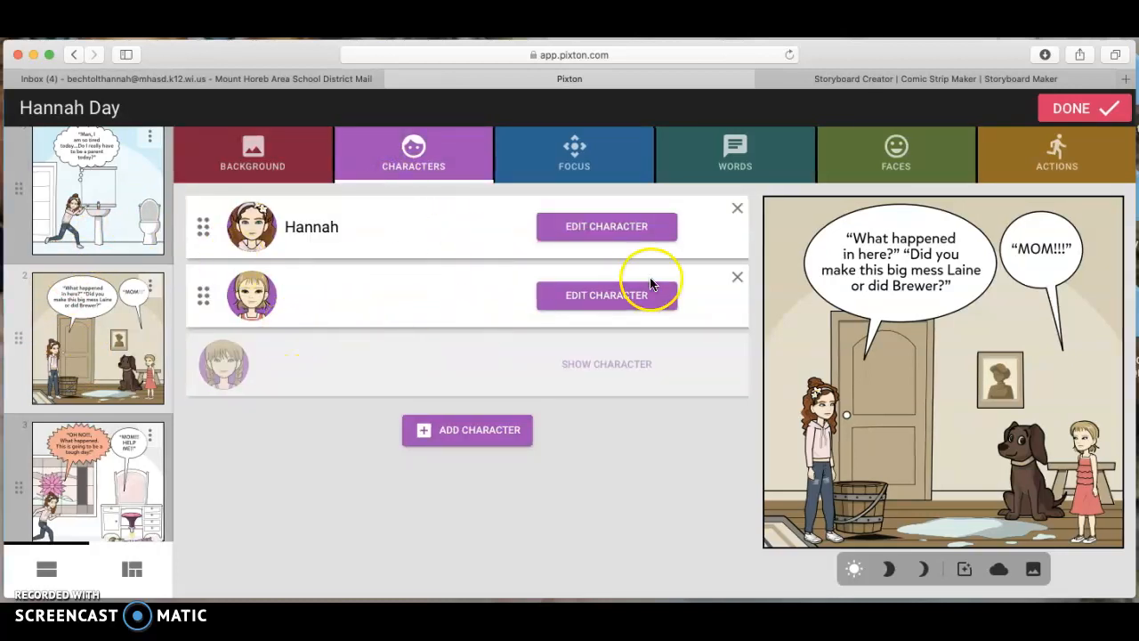
click(514, 434)
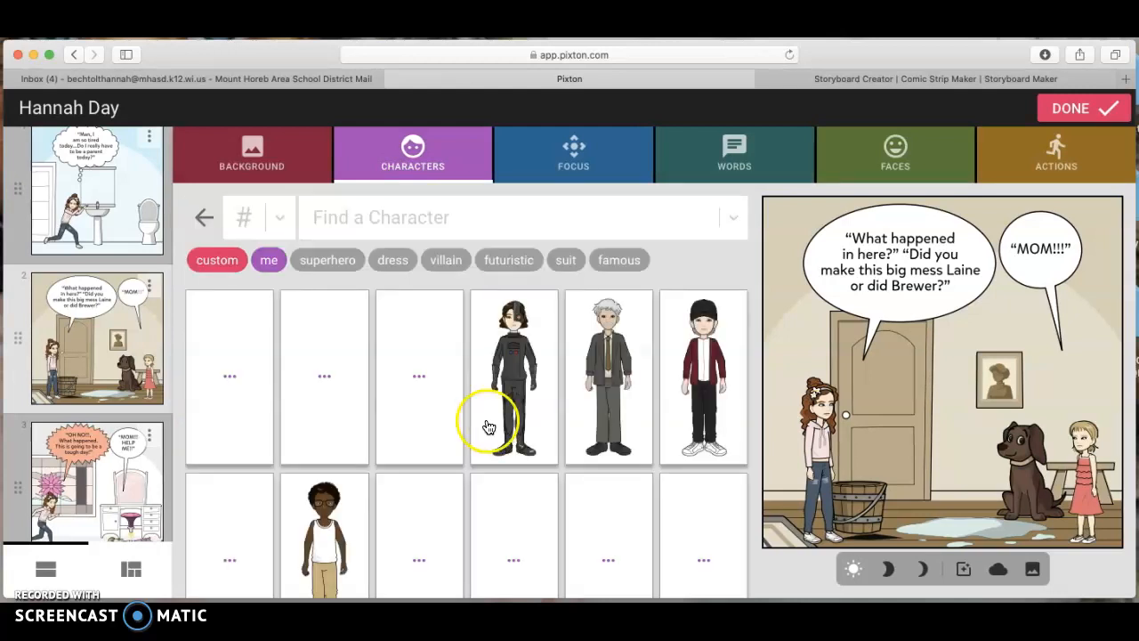
click(626, 262)
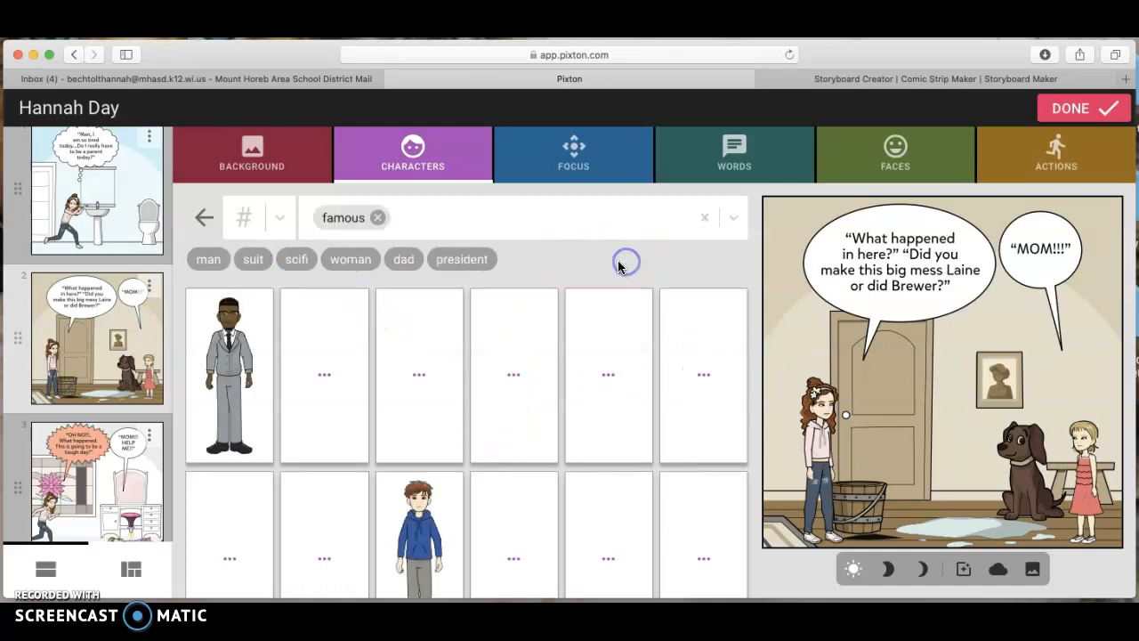
click(468, 265)
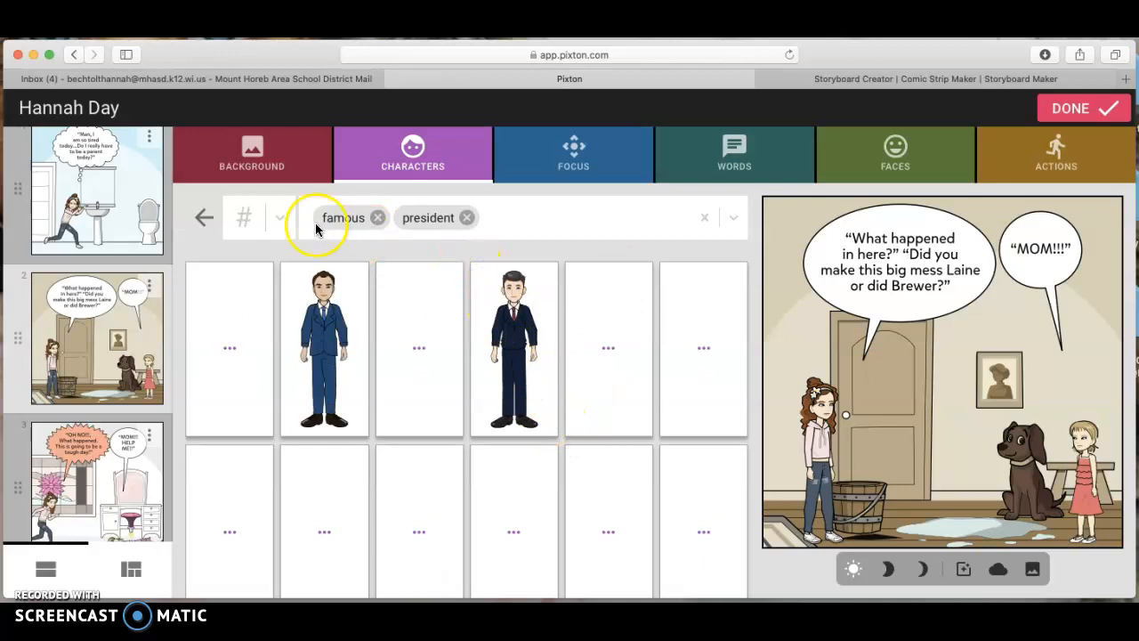
click(471, 219)
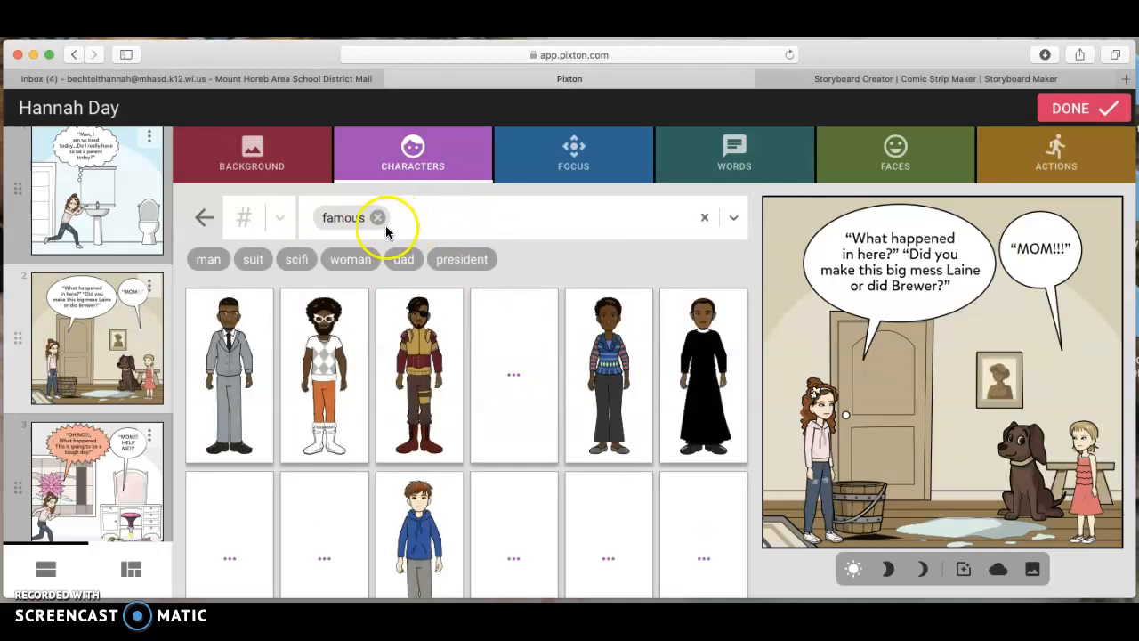
click(378, 219)
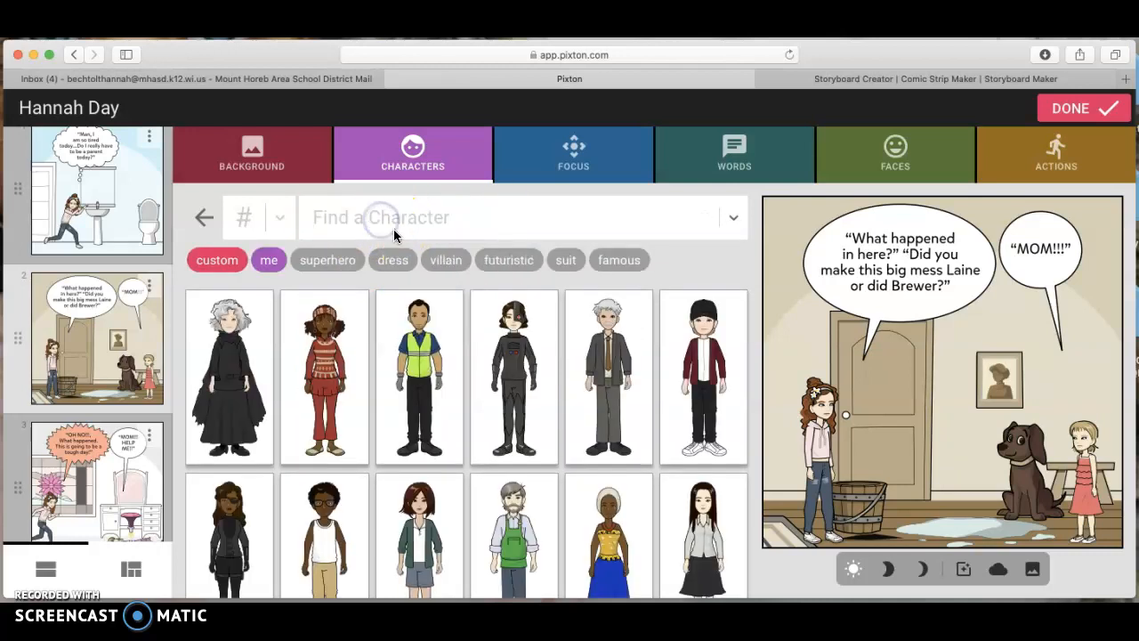
Search the character library for "dog" and return to the second panel's character list without adding one.
text(dog)
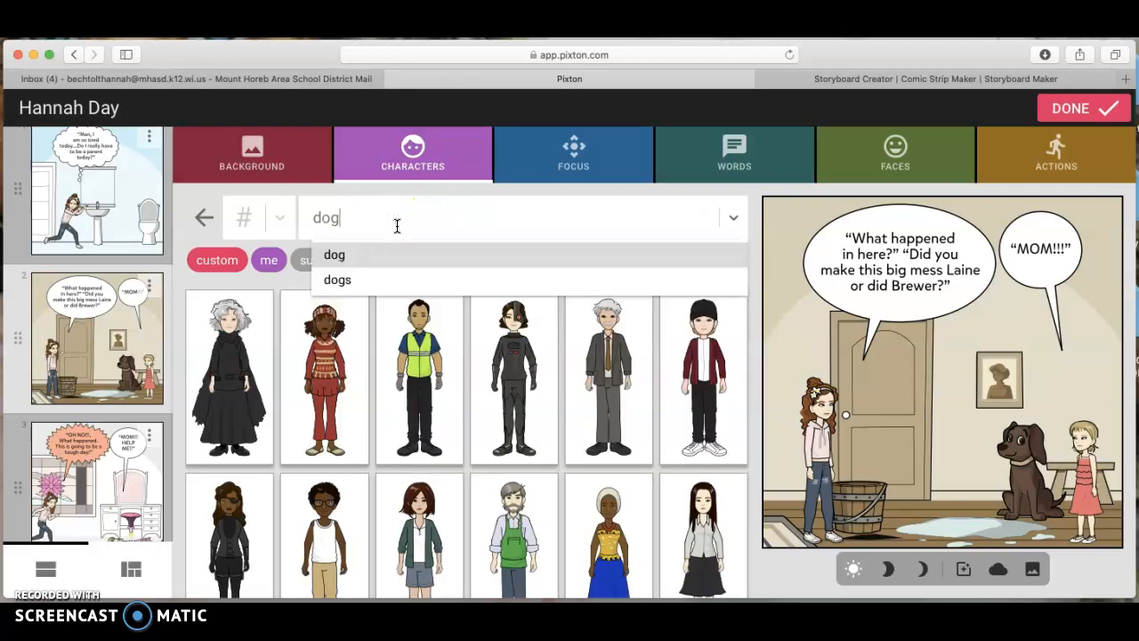
key(Return)
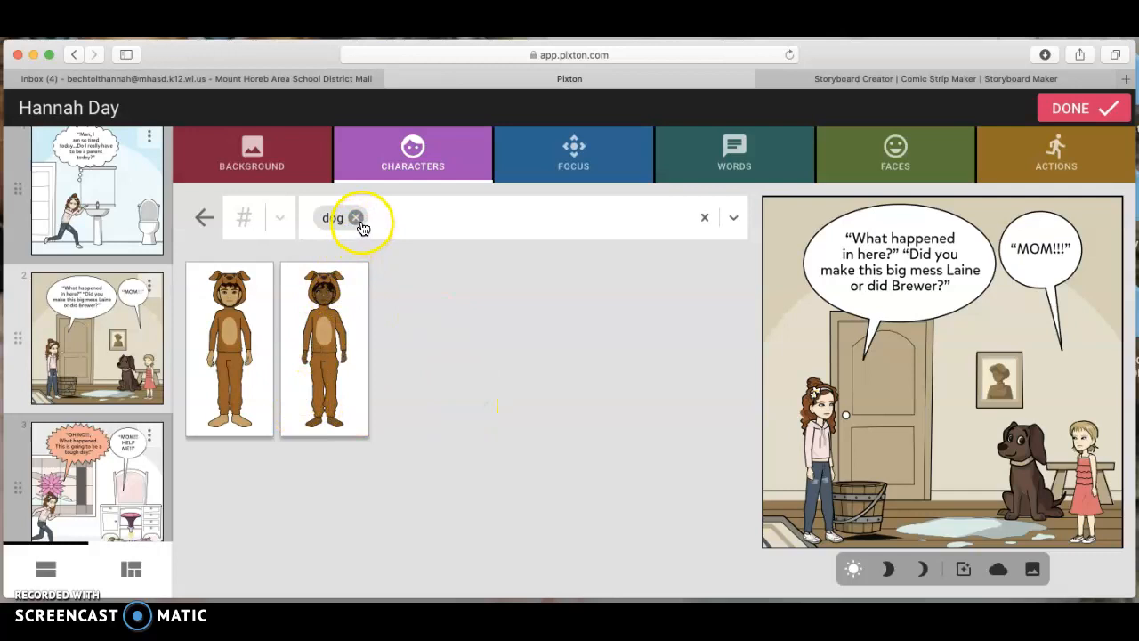
click(207, 217)
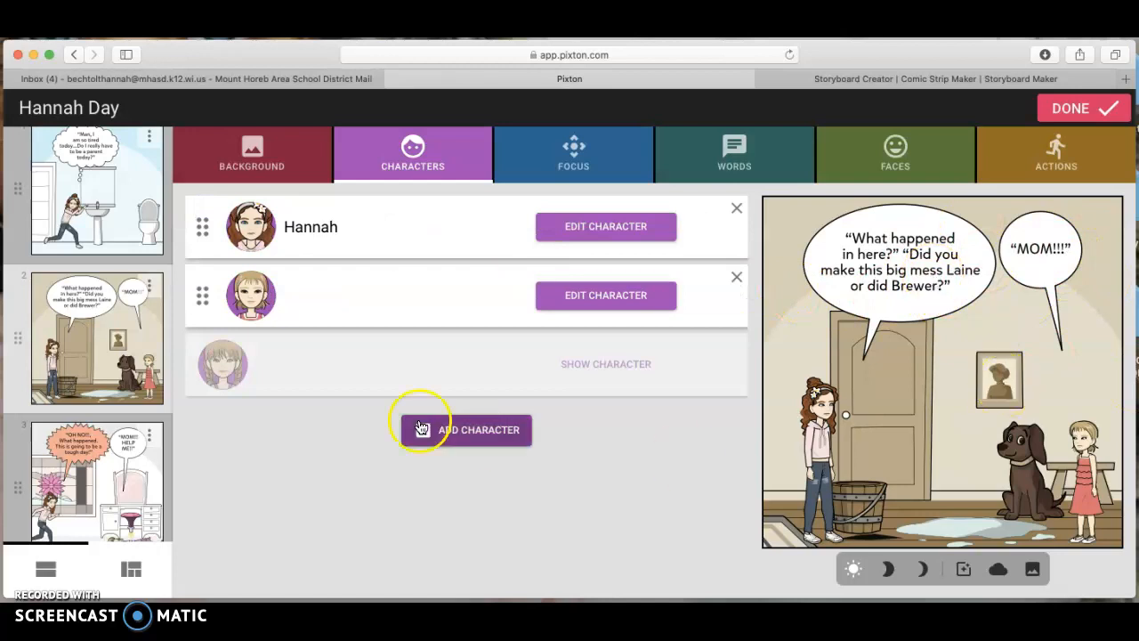
Finish editing the comic and open it from My Comics to view all three panels.
click(1072, 108)
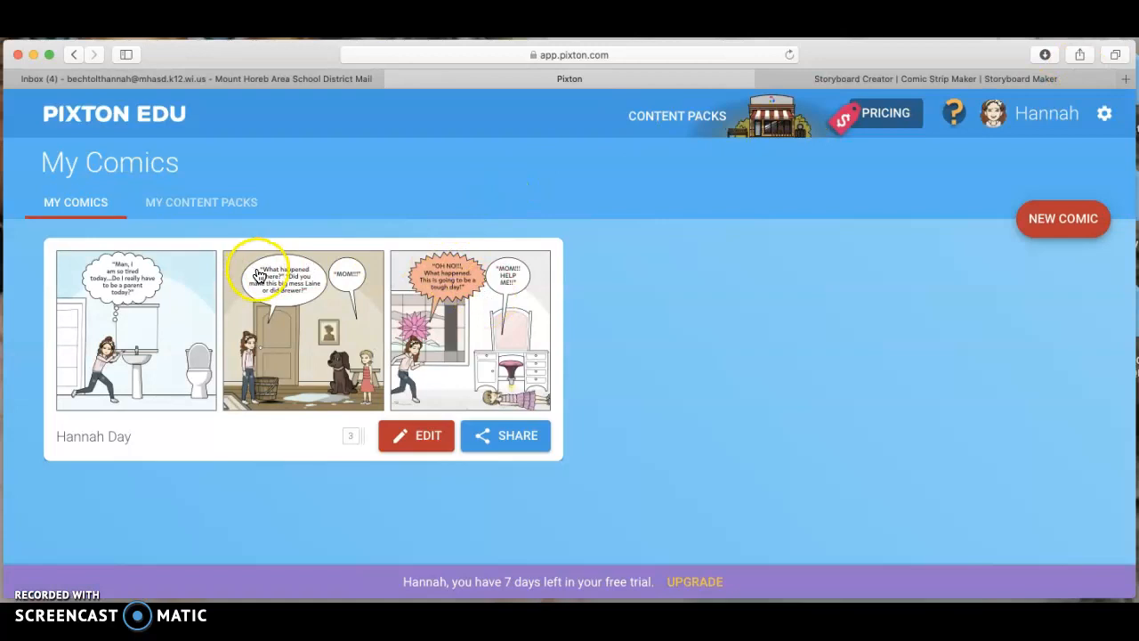
click(256, 274)
scroll(942, 307, down, 1)
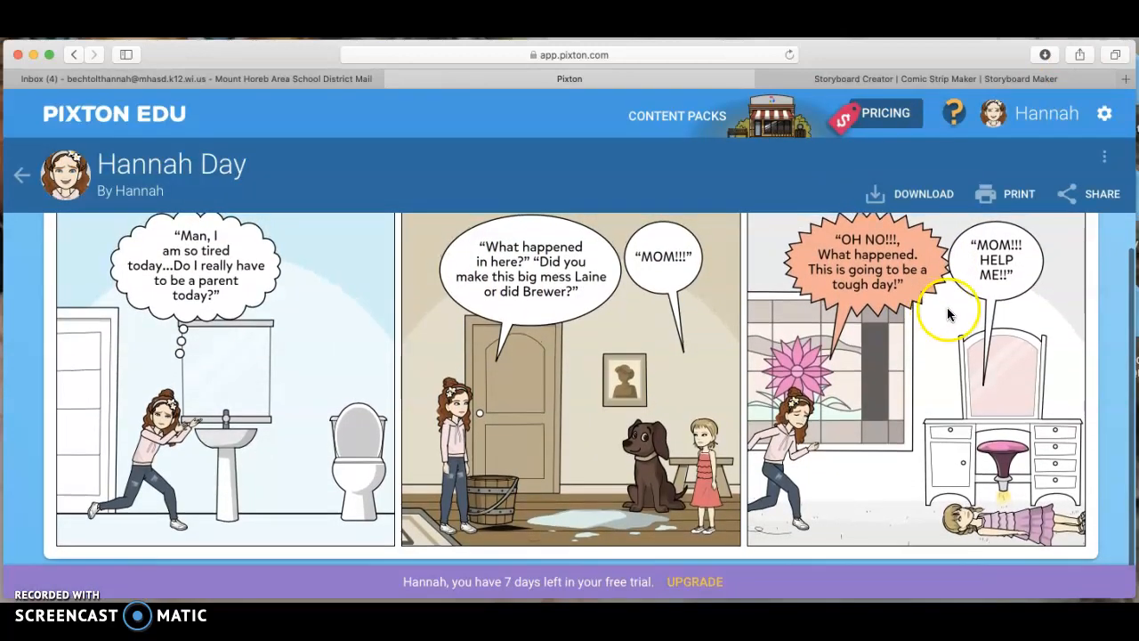
click(1020, 217)
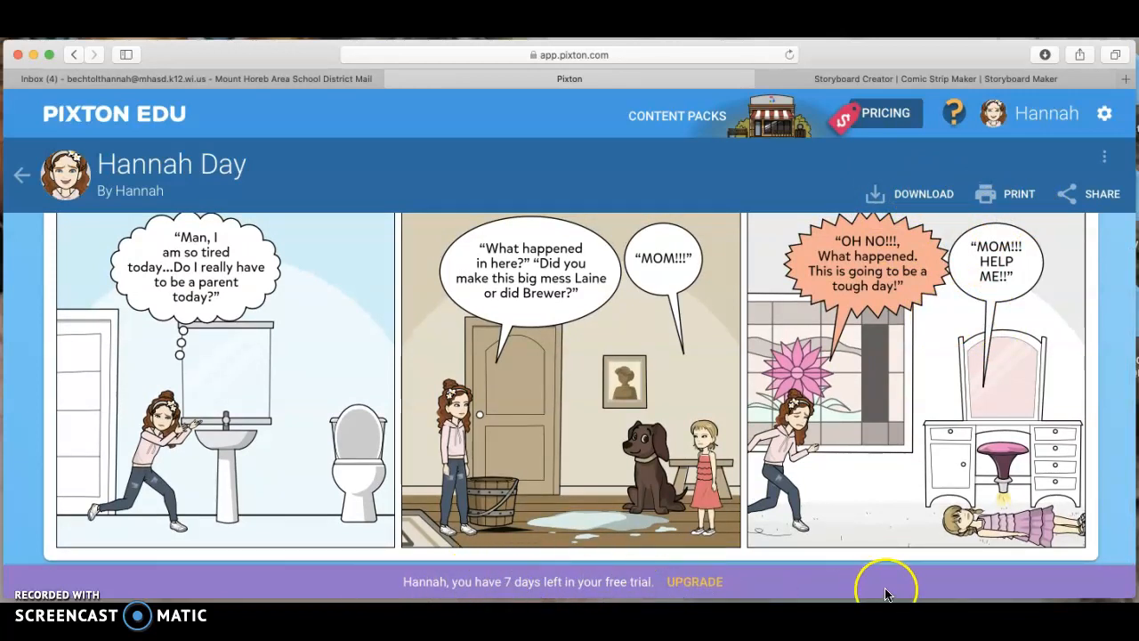
Switch to Storyboard That and fill the first cell with the Country & Rustic scene of a fenced dirt path leading to a farm.
click(859, 78)
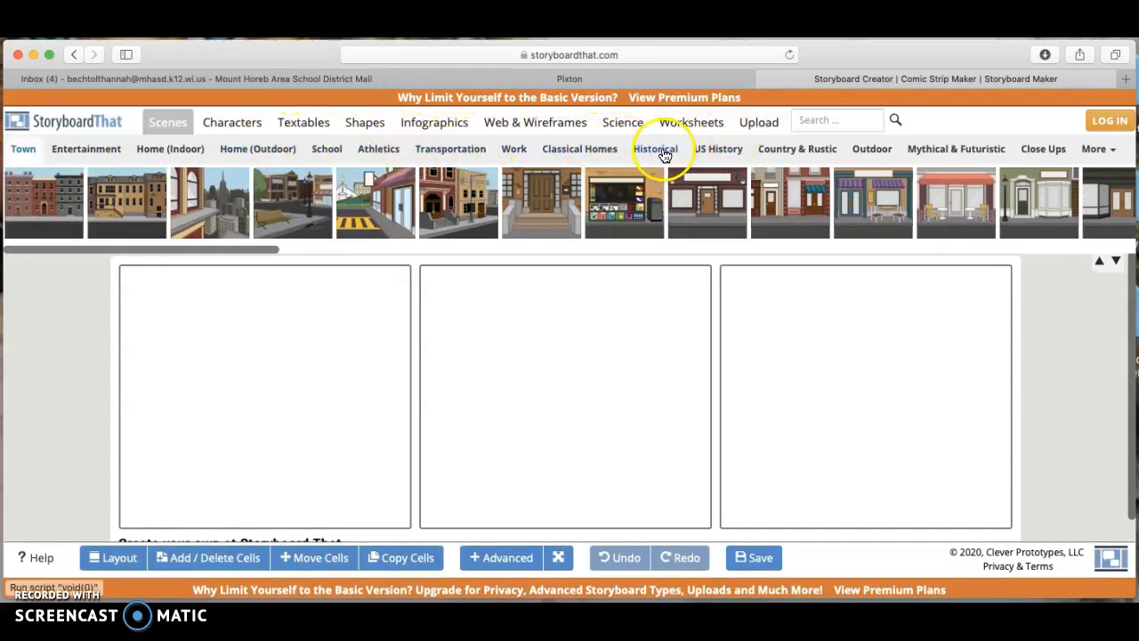
click(816, 155)
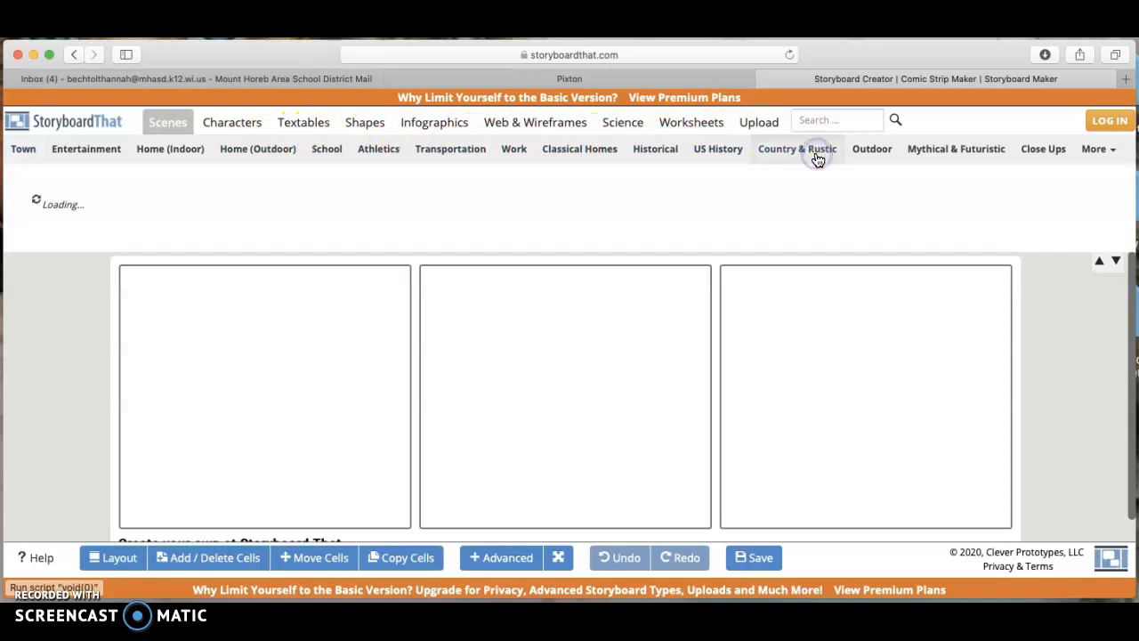
click(820, 180)
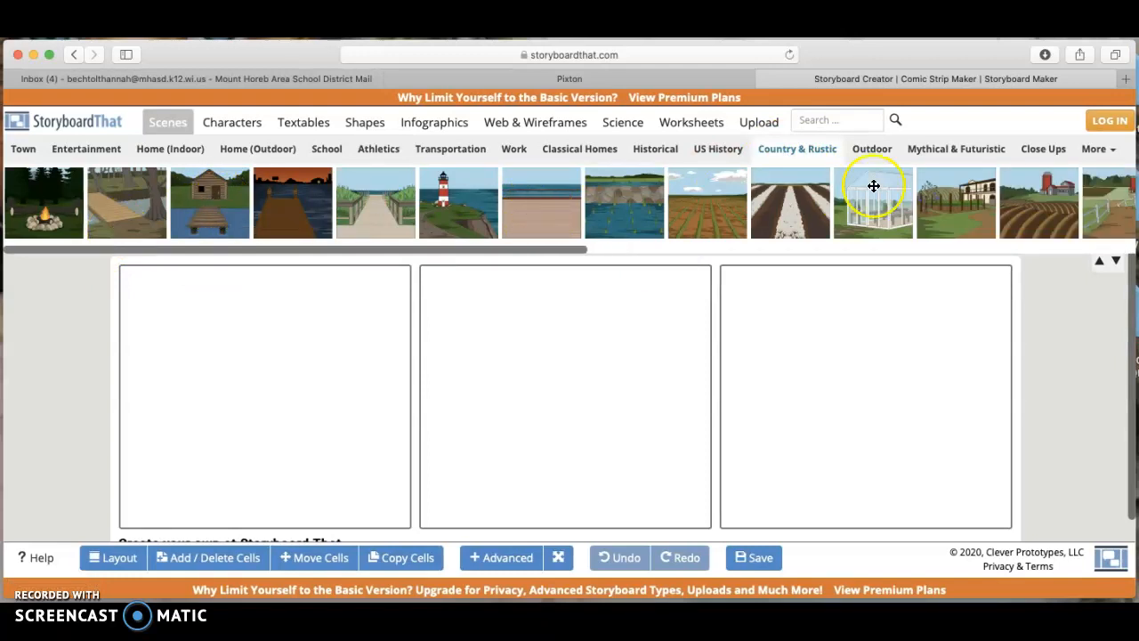
scroll(974, 202, right, 5)
scroll(969, 202, right, 2)
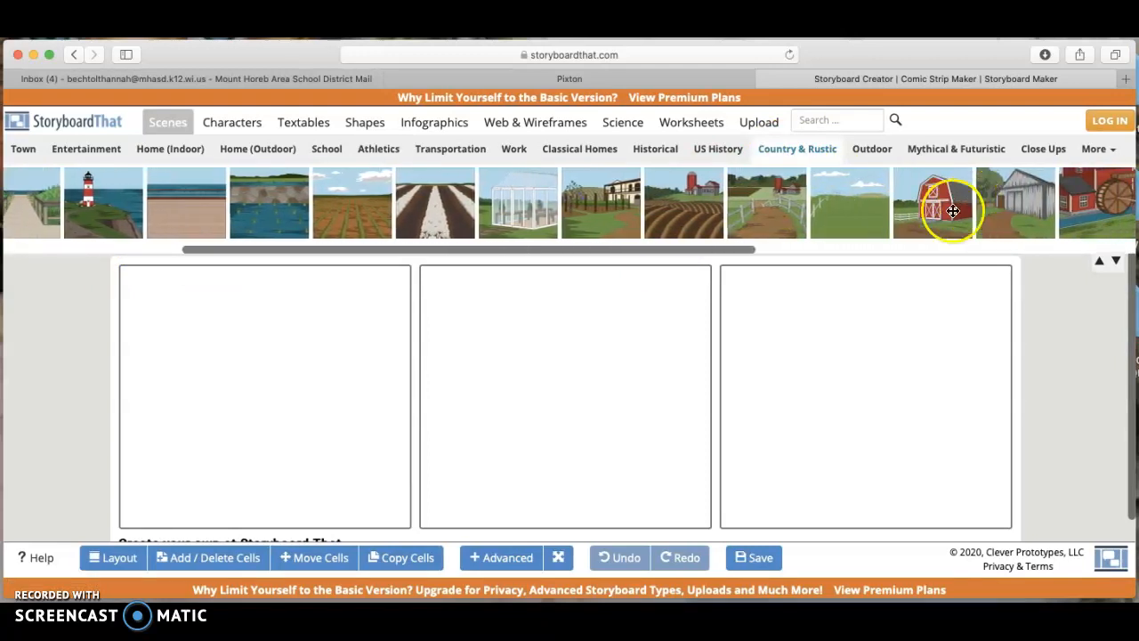
drag(773, 197, 287, 381)
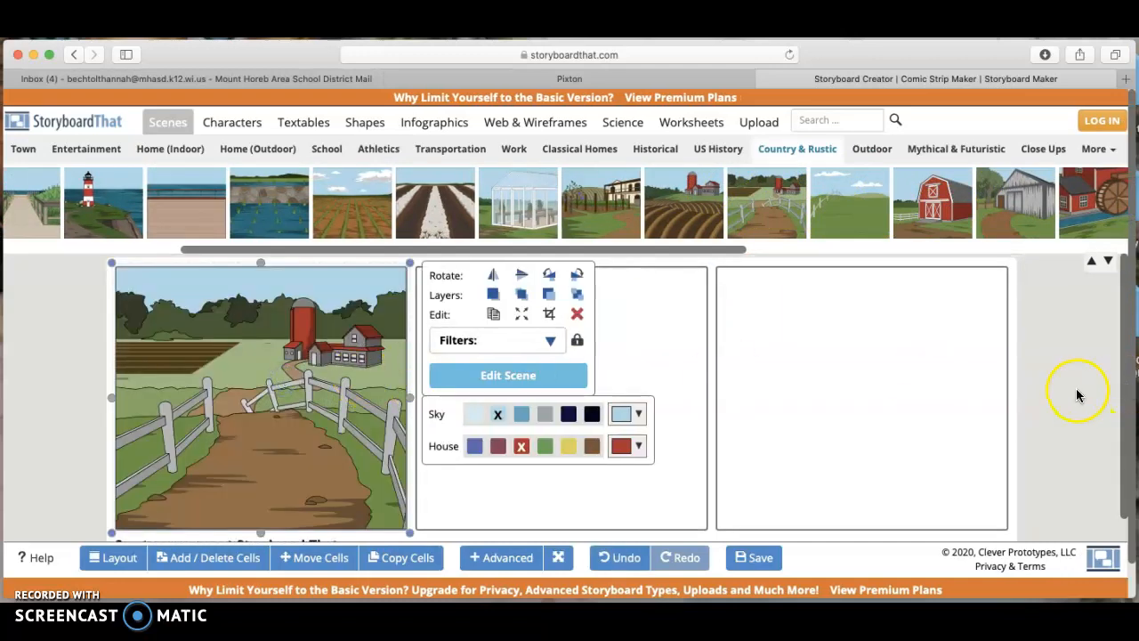
Add the adult woman in a black sweater, orange dress and brown boots to the path in the first cell.
click(255, 123)
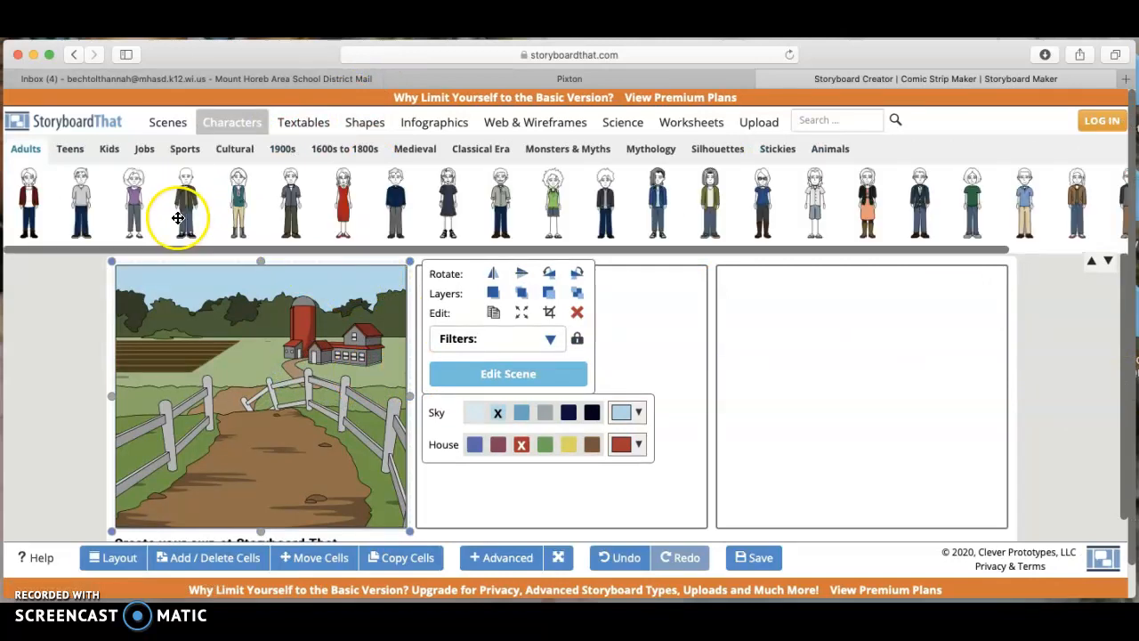
drag(868, 195, 247, 445)
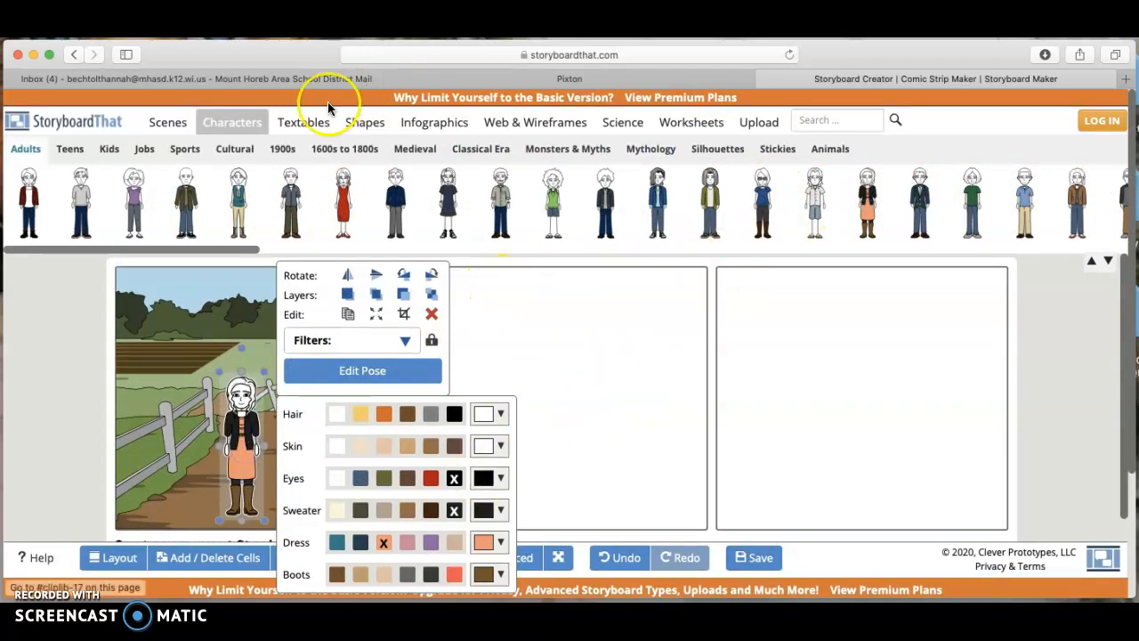
Add a tall oval thought bubble beside the woman in the first cell, reading "Hello, welcome to my farm." in quotation marks.
click(306, 124)
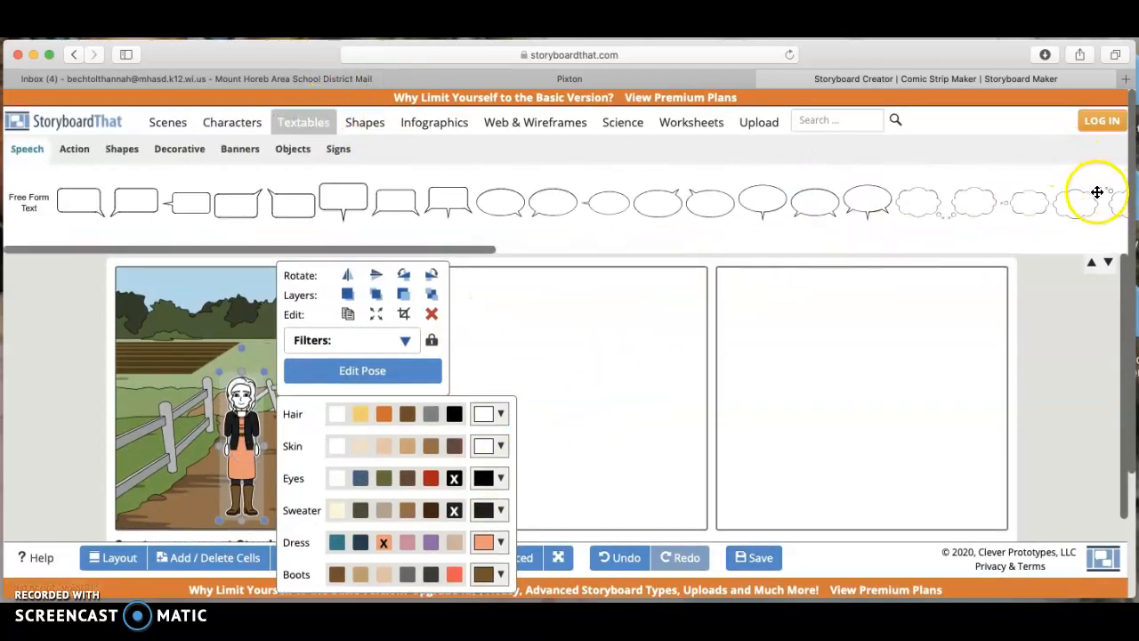
click(1060, 170)
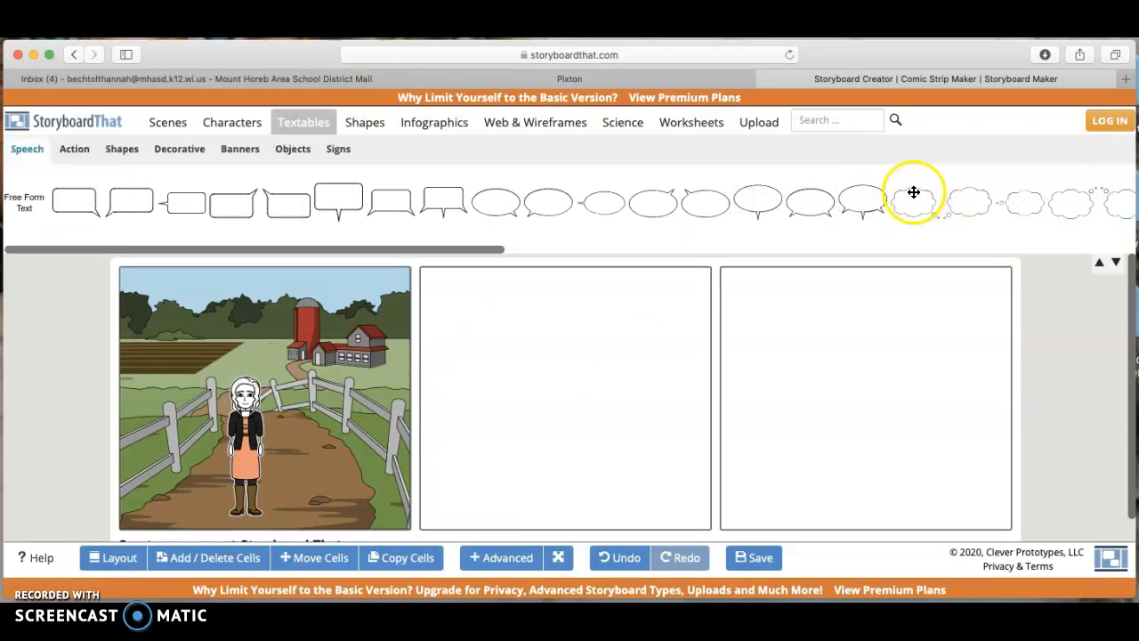
scroll(910, 190, right, 5)
scroll(912, 191, right, 5)
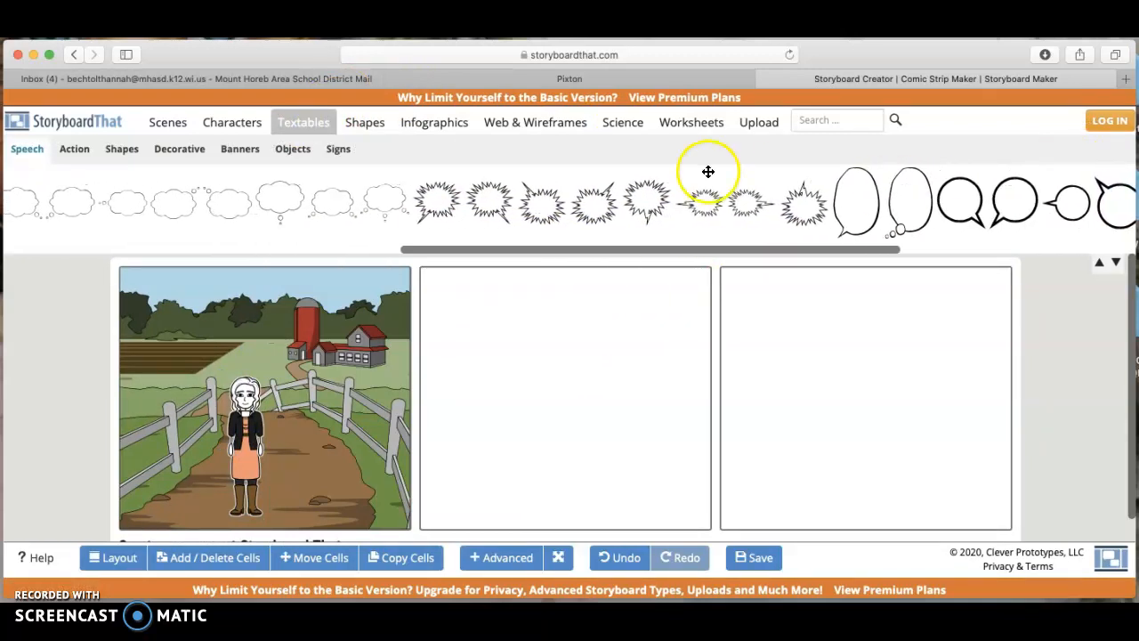
click(915, 210)
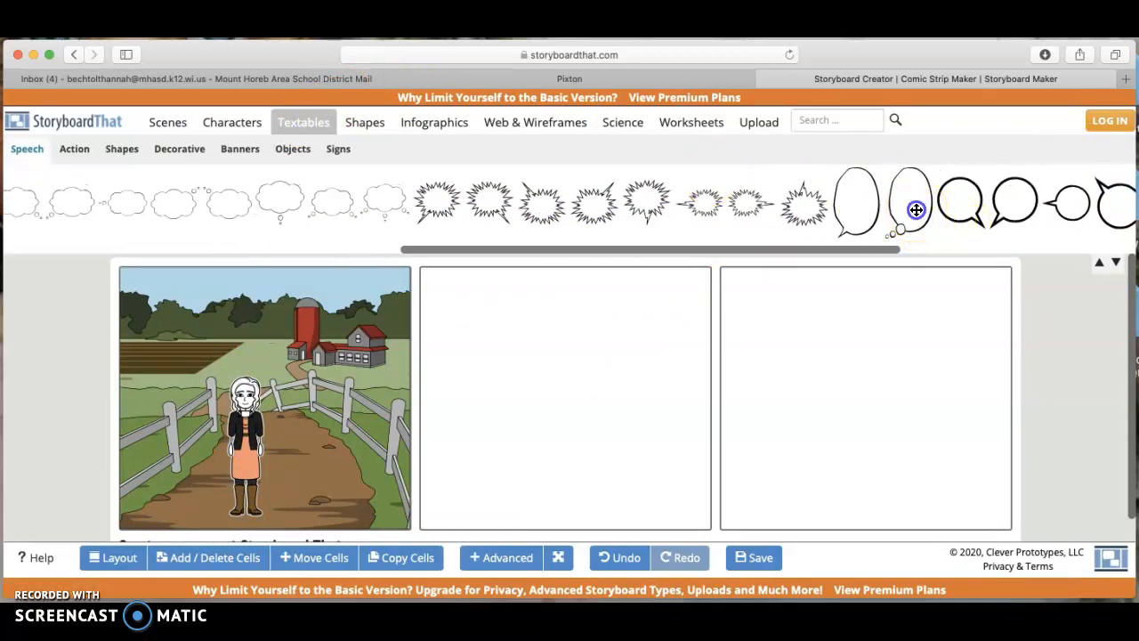
drag(819, 312, 819, 307)
drag(758, 394, 278, 400)
click(340, 332)
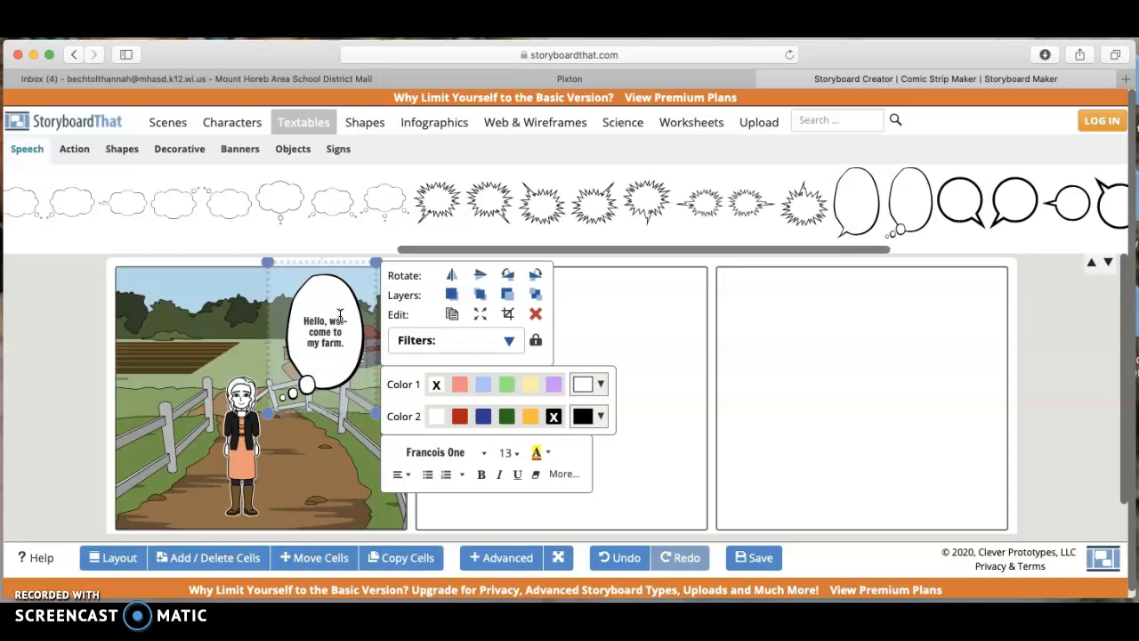
click(304, 319)
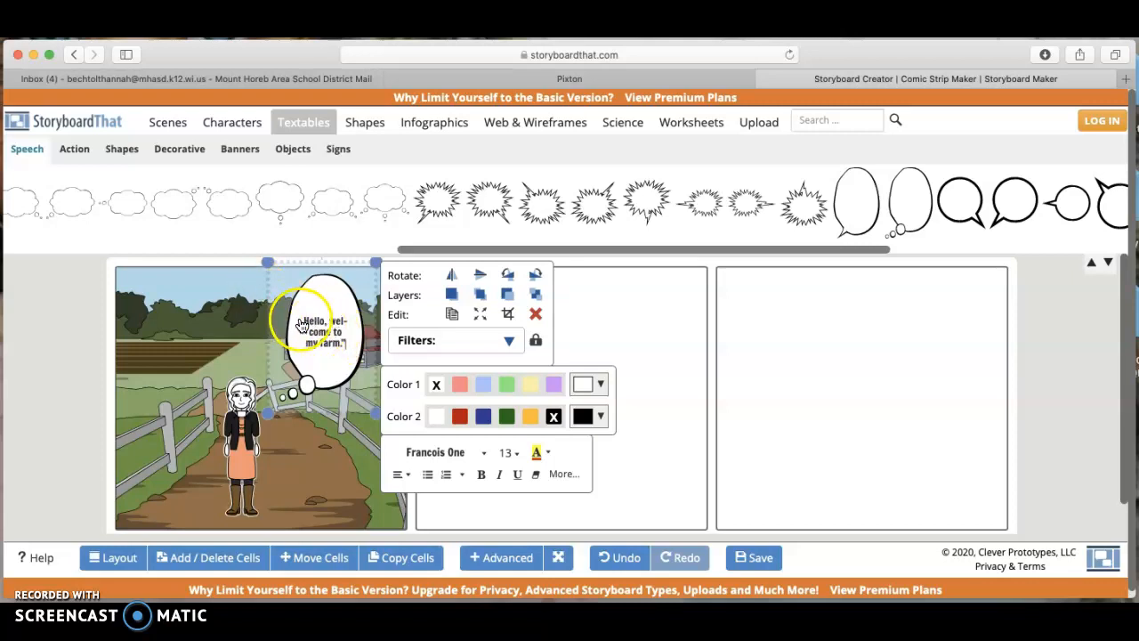
text(")
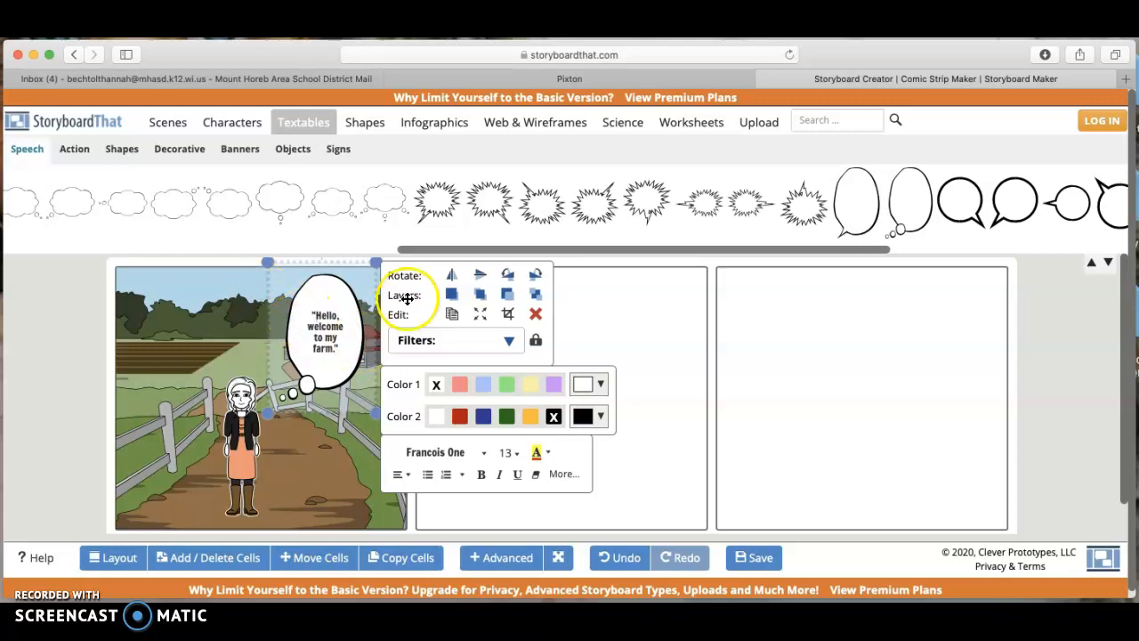
click(649, 305)
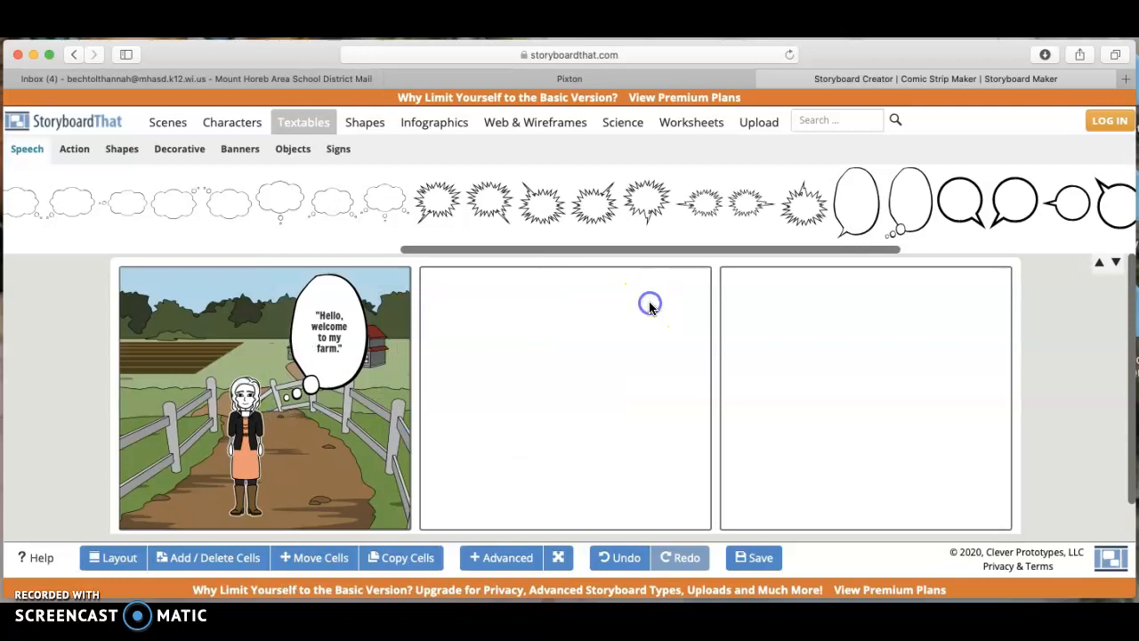
Fill the second cell with the red barn scene from the Country & Rustic scenes.
click(180, 121)
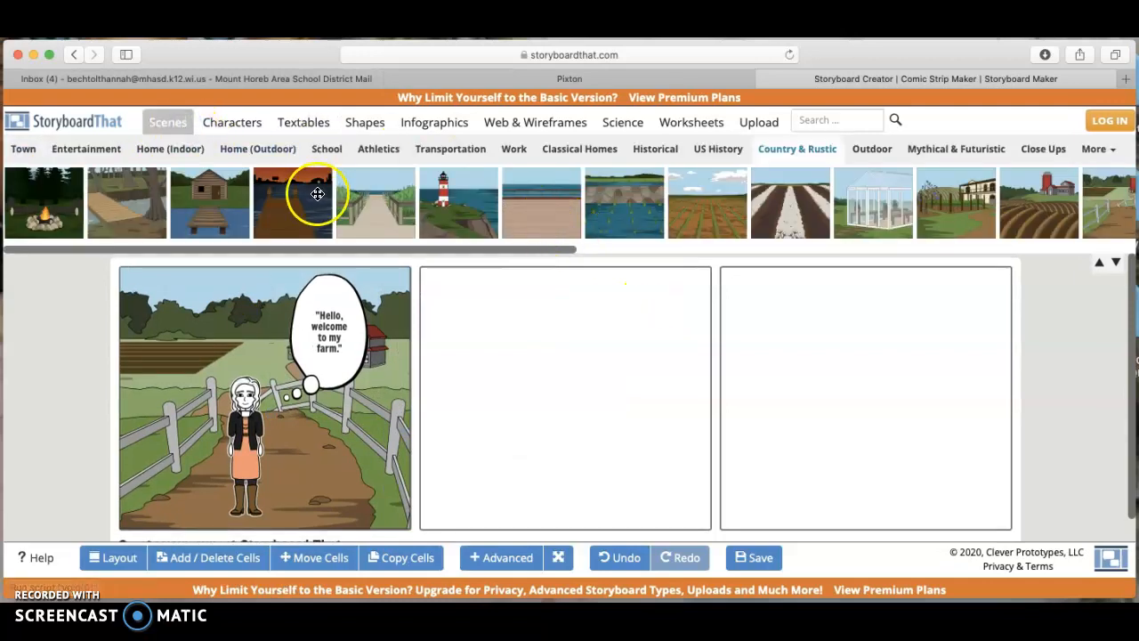
drag(472, 249, 715, 256)
drag(815, 203, 567, 405)
click(514, 367)
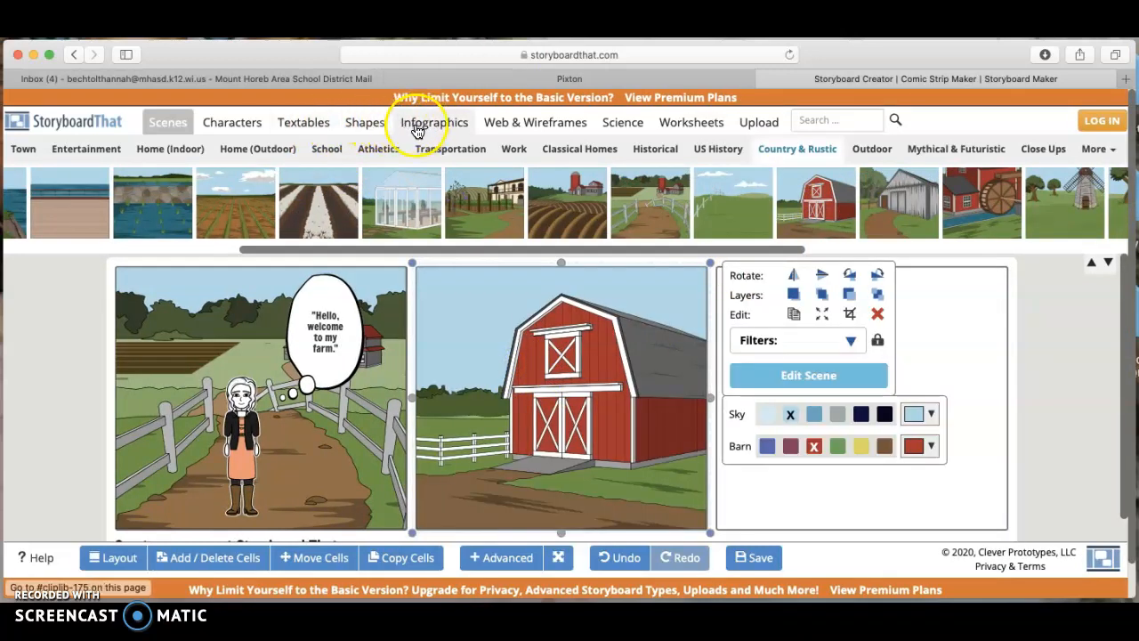
Add the sitting tan dog from the animal characters to the second cell, shrink it and place it on the grass beside the barn.
click(229, 121)
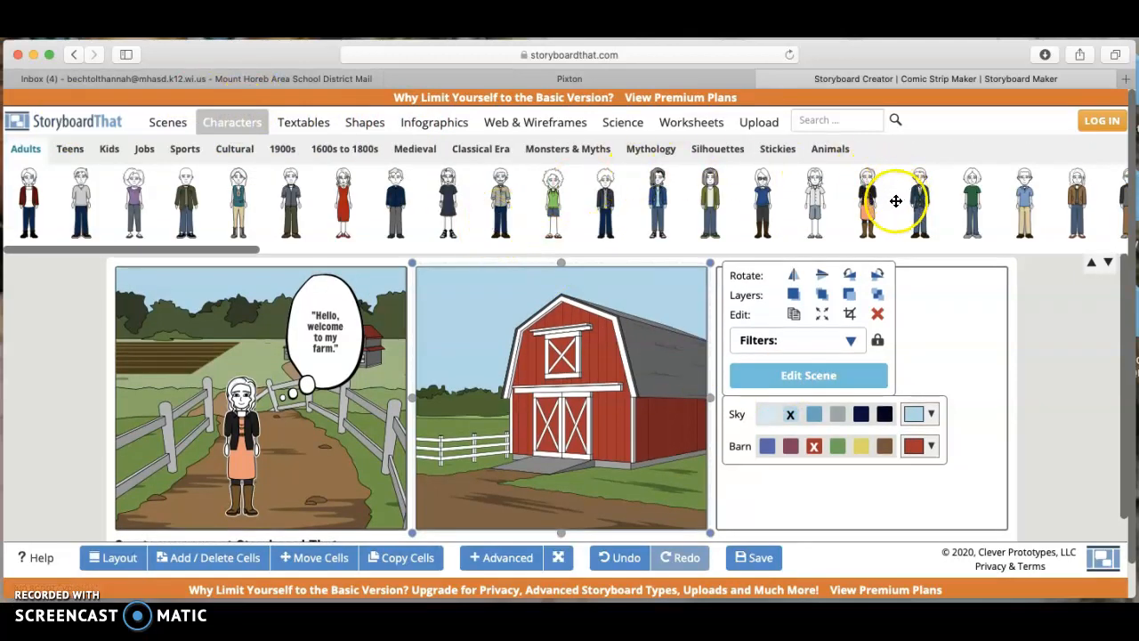
click(842, 149)
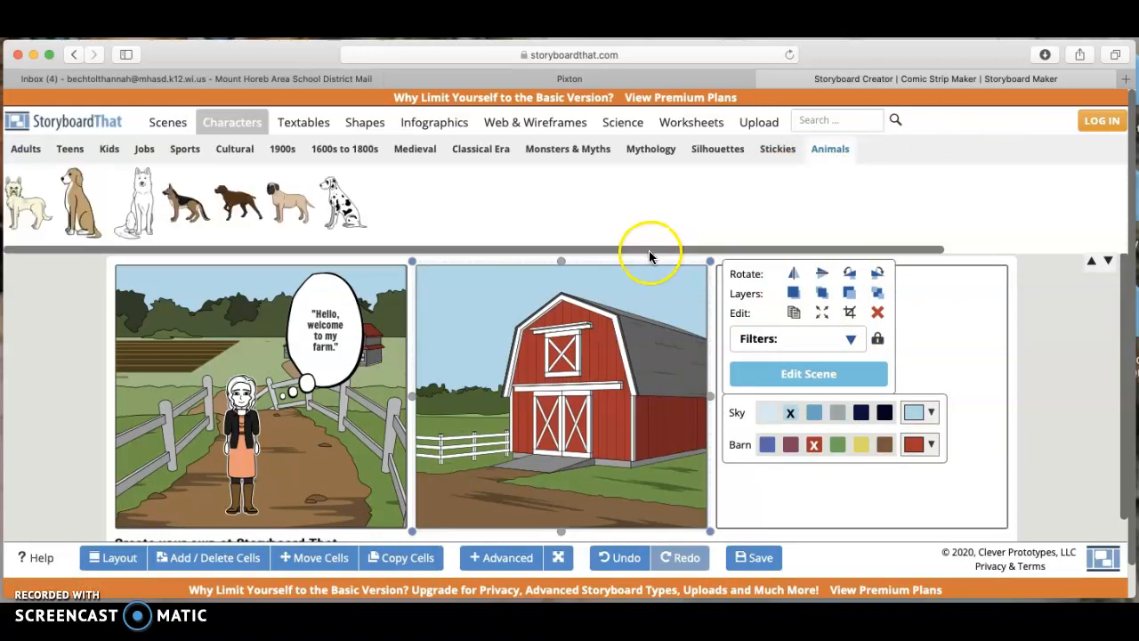
drag(553, 210, 539, 450)
click(495, 315)
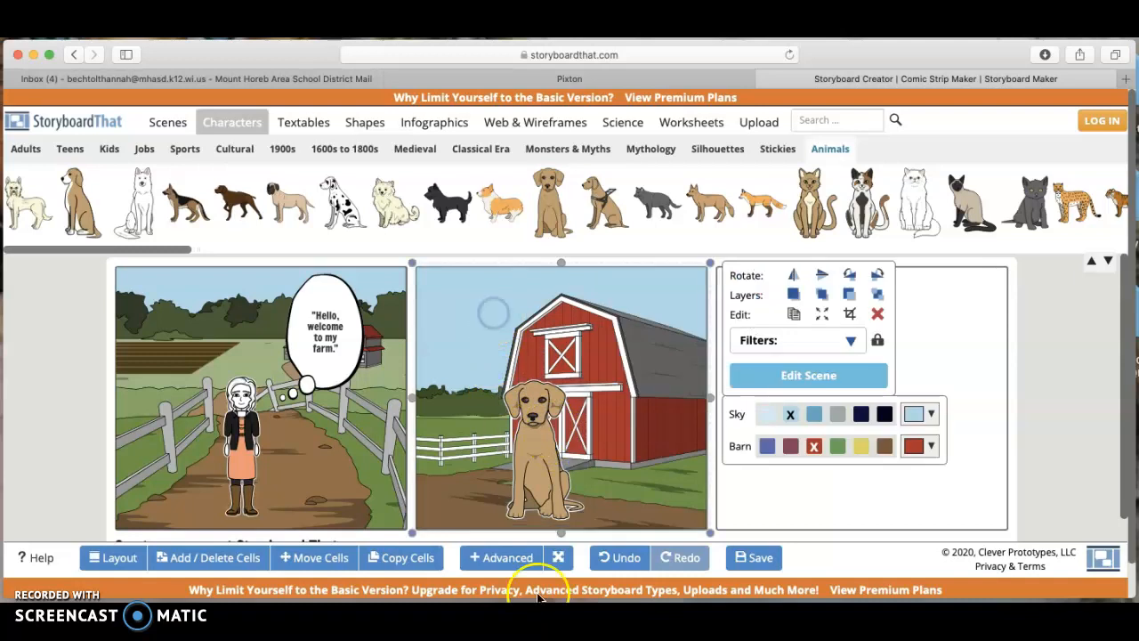
click(503, 505)
drag(500, 520, 639, 475)
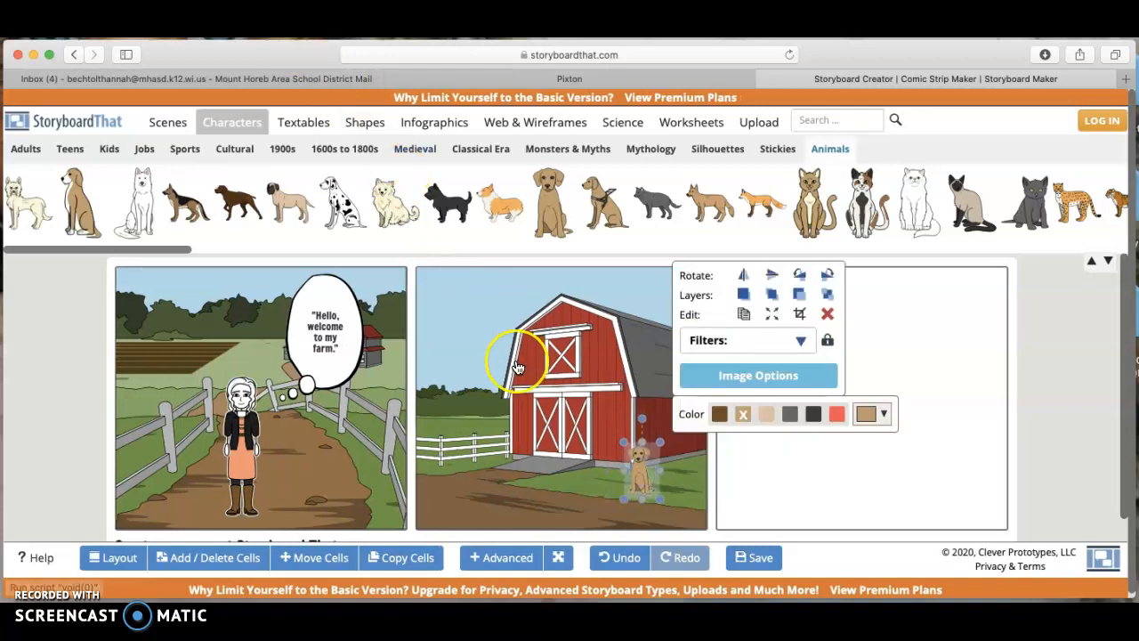
Give the dog an oval speech bubble reading "Woof, Woof" in quotation marks, shrunk to sit just beside its head.
click(305, 125)
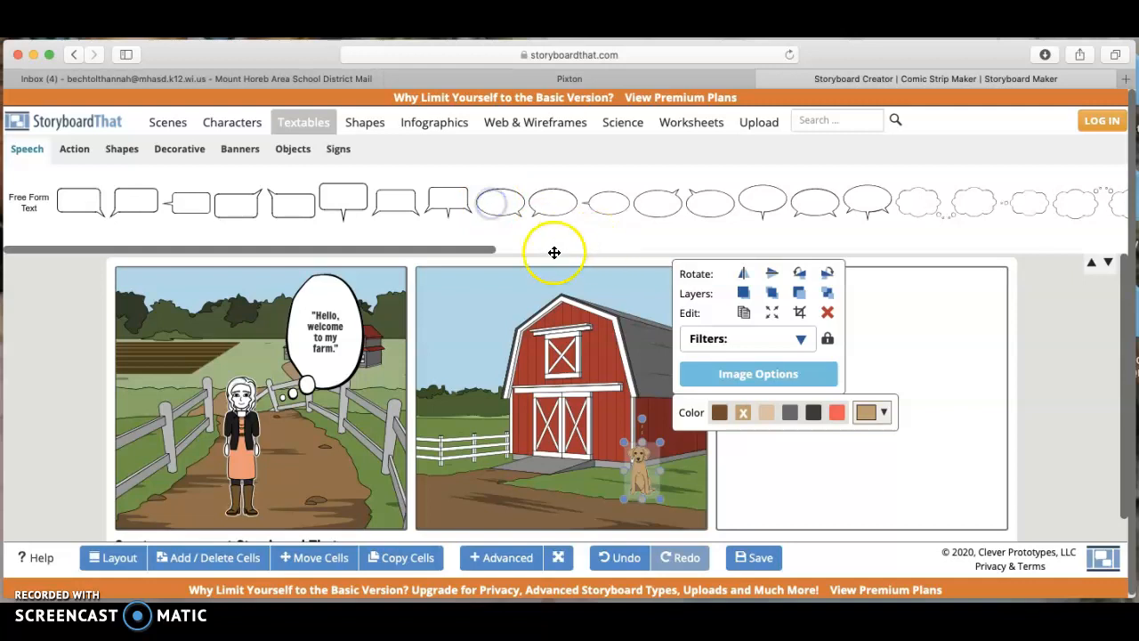
drag(518, 206, 593, 429)
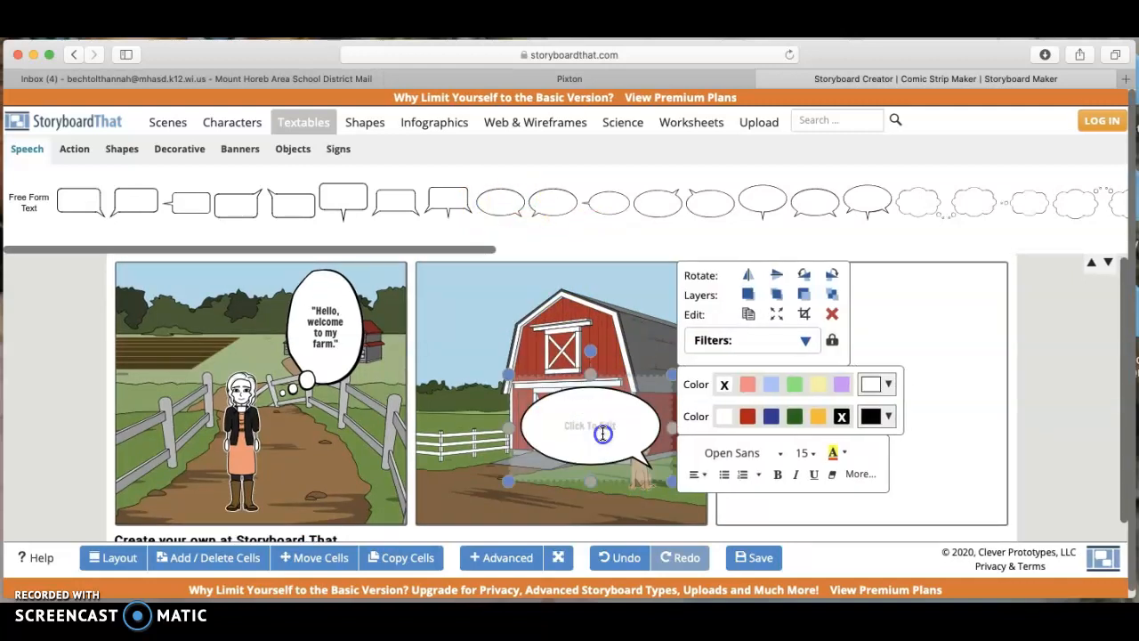
click(625, 427)
text(Woof, Woof)
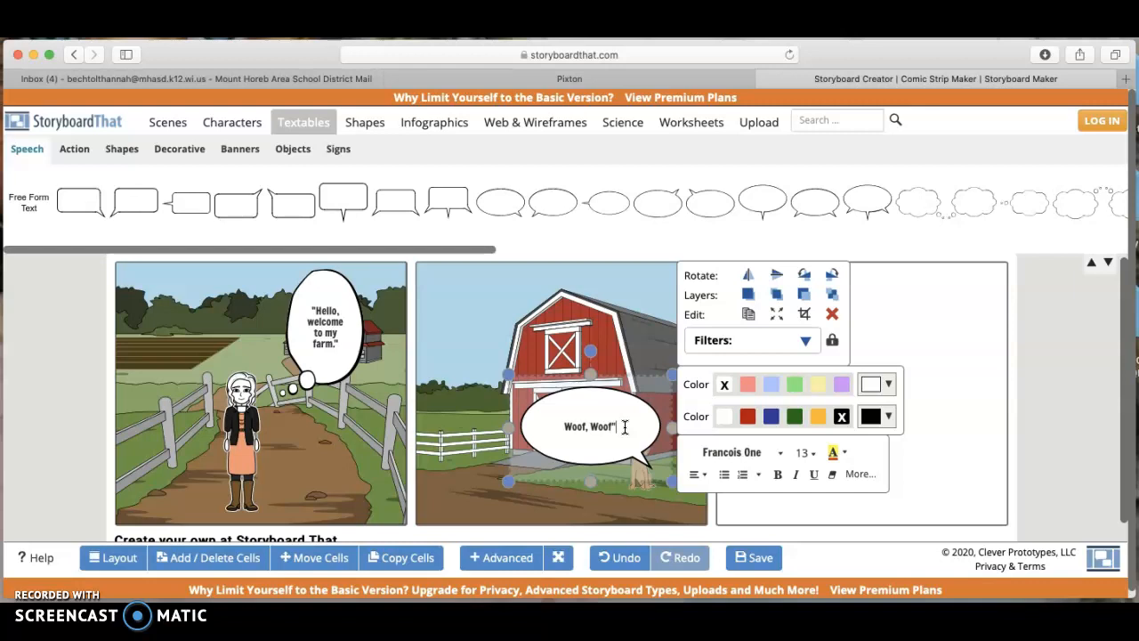
click(567, 424)
drag(508, 384, 618, 407)
click(567, 517)
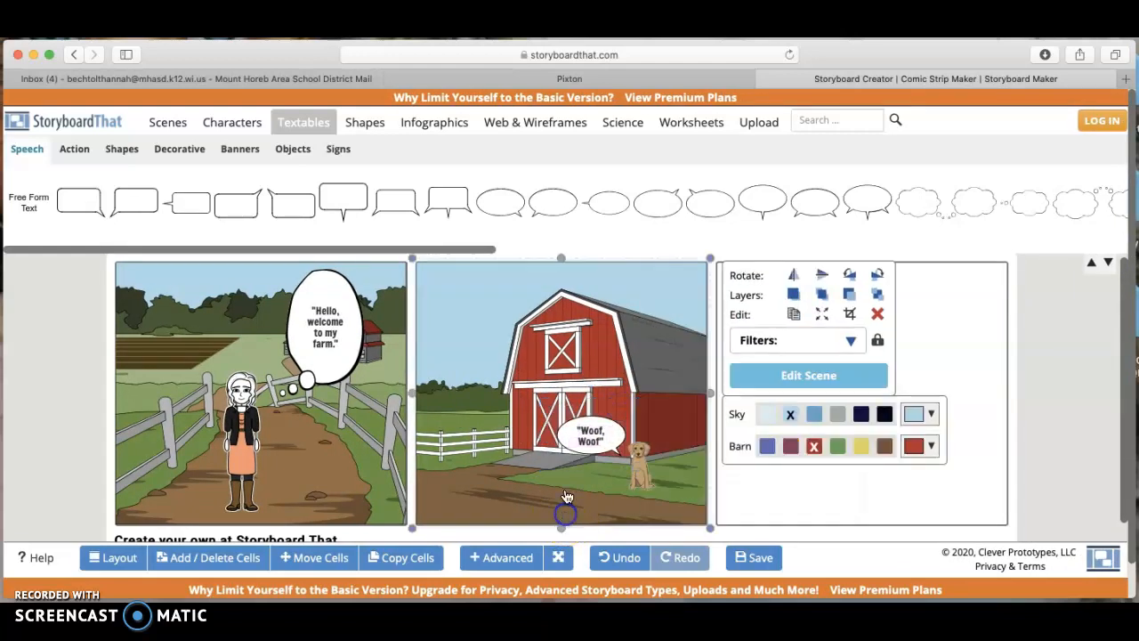
Add the same adult woman in the orange dress to the second cell, in front of the white fence beside the barn.
click(225, 126)
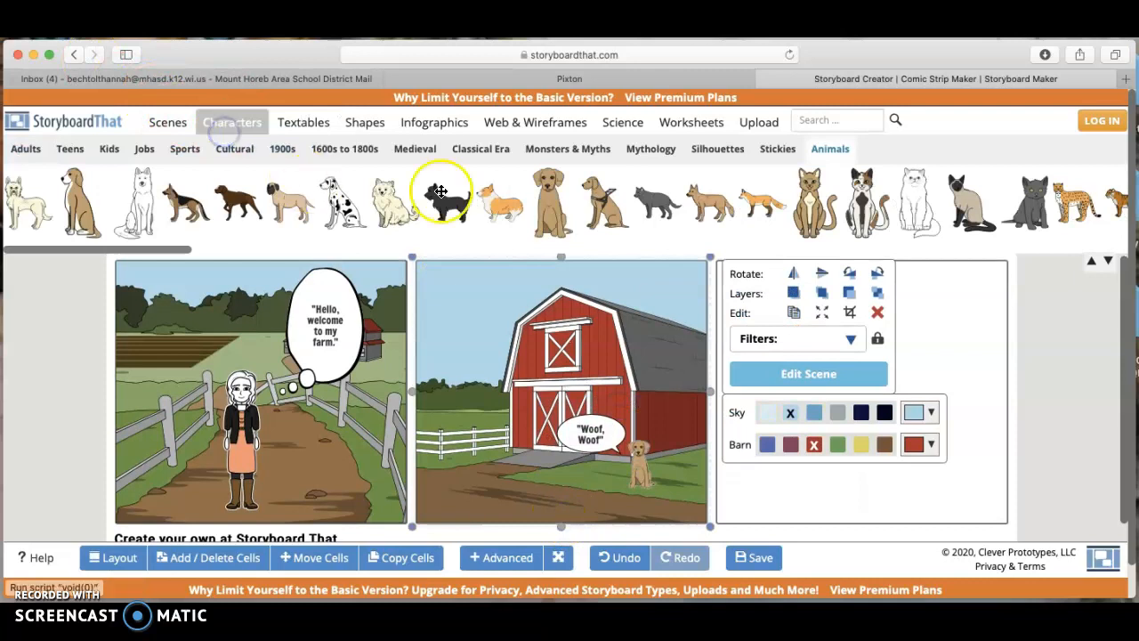
click(25, 149)
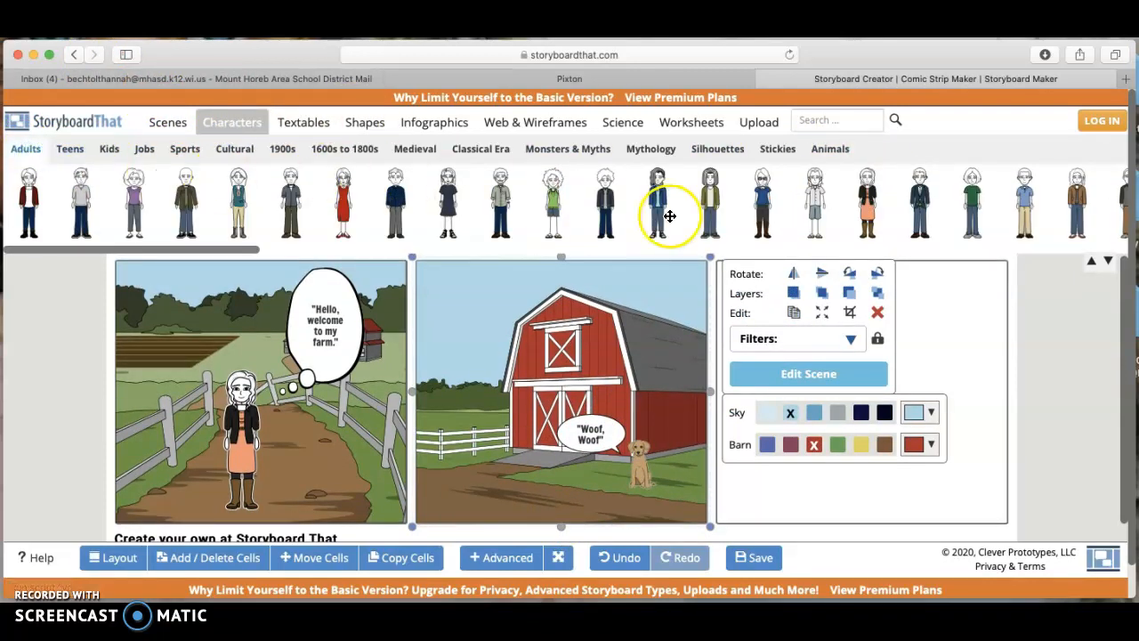
drag(889, 217, 492, 458)
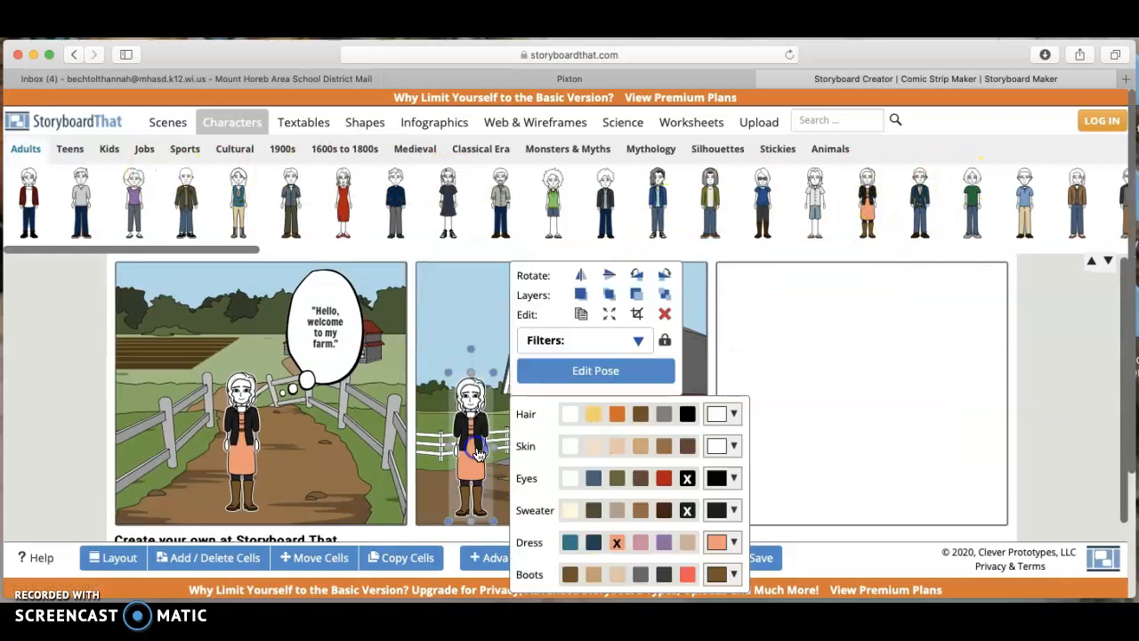
click(458, 331)
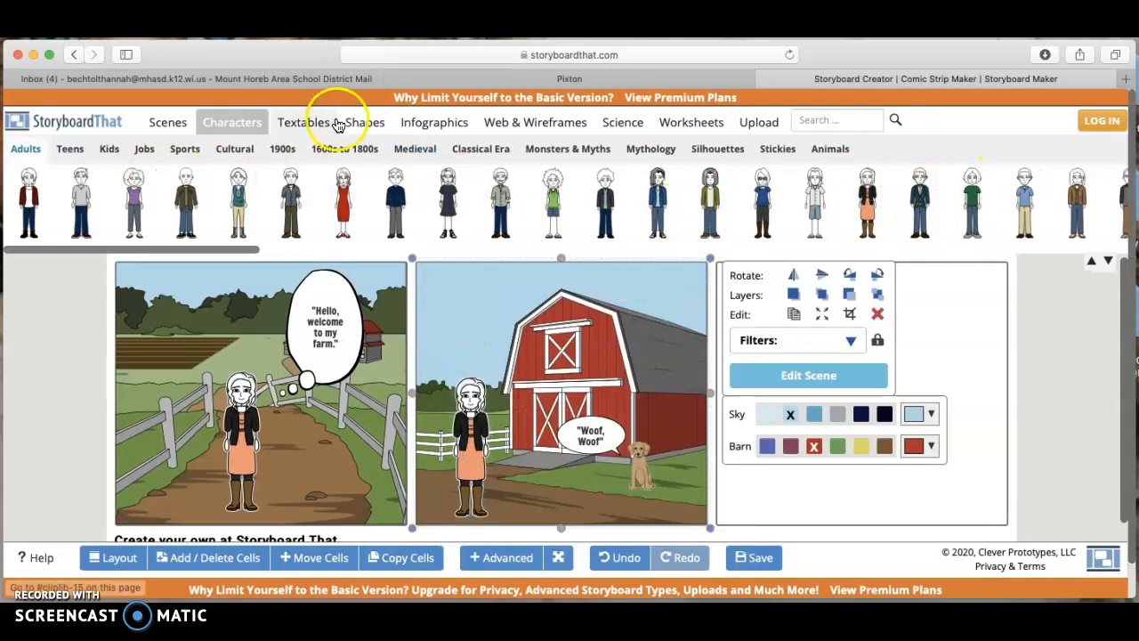
Add a rectangular speech bubble above the woman in the second cell, reading "Meet my dog, his name is Sam" in quotation marks.
click(309, 123)
drag(345, 198, 467, 335)
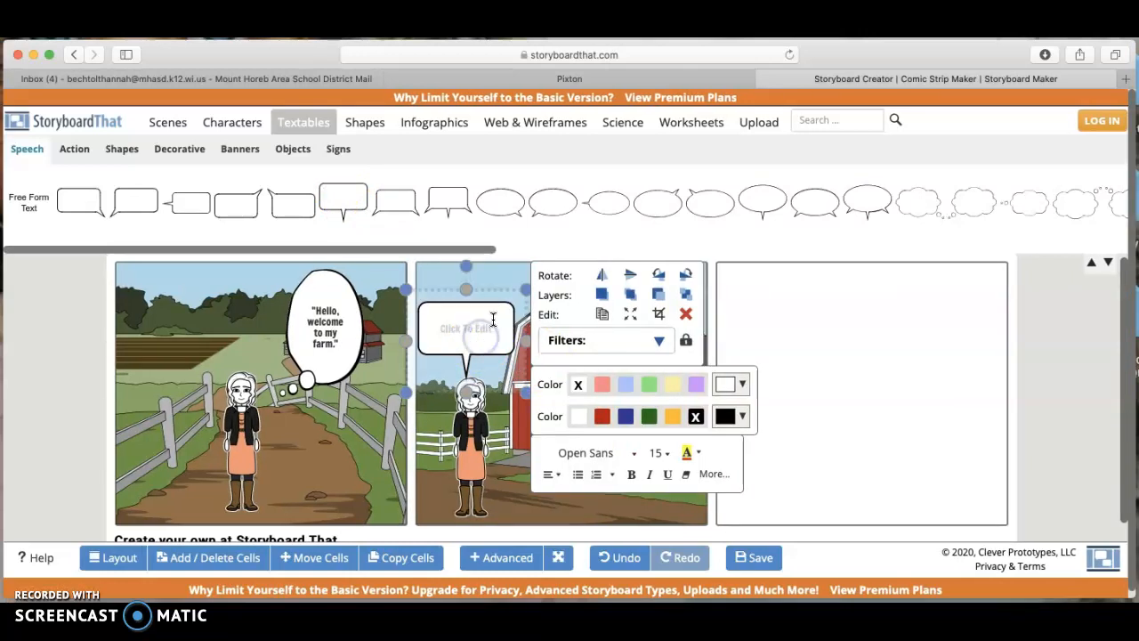
text(Meet my dog, h)
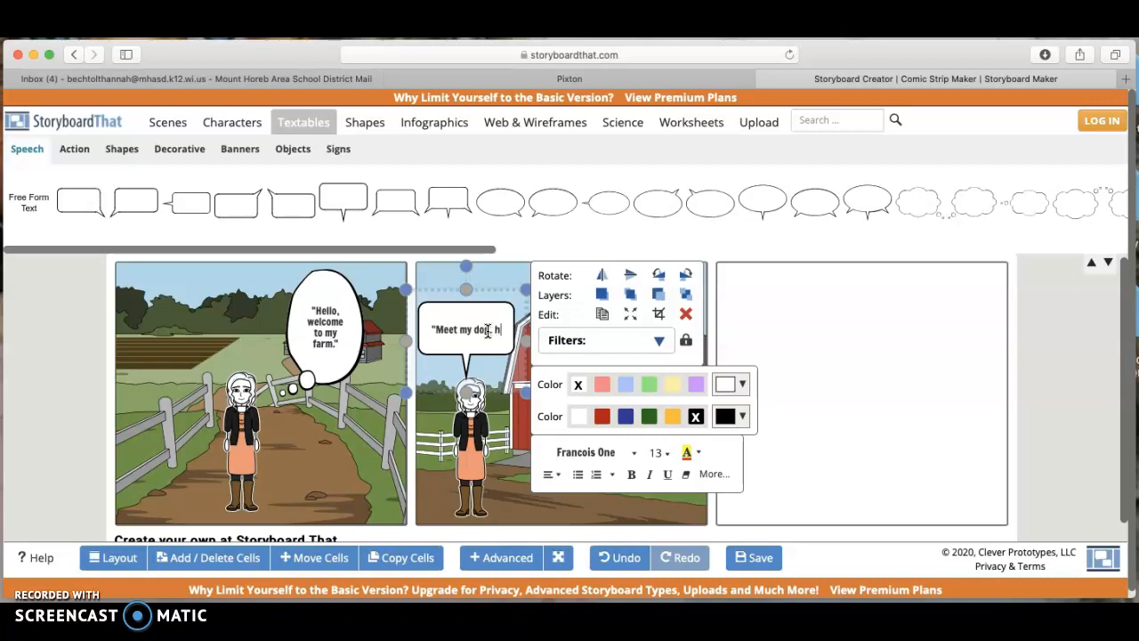
text(nem)
key(BackSpace)
key(BackSpace)
text(name)
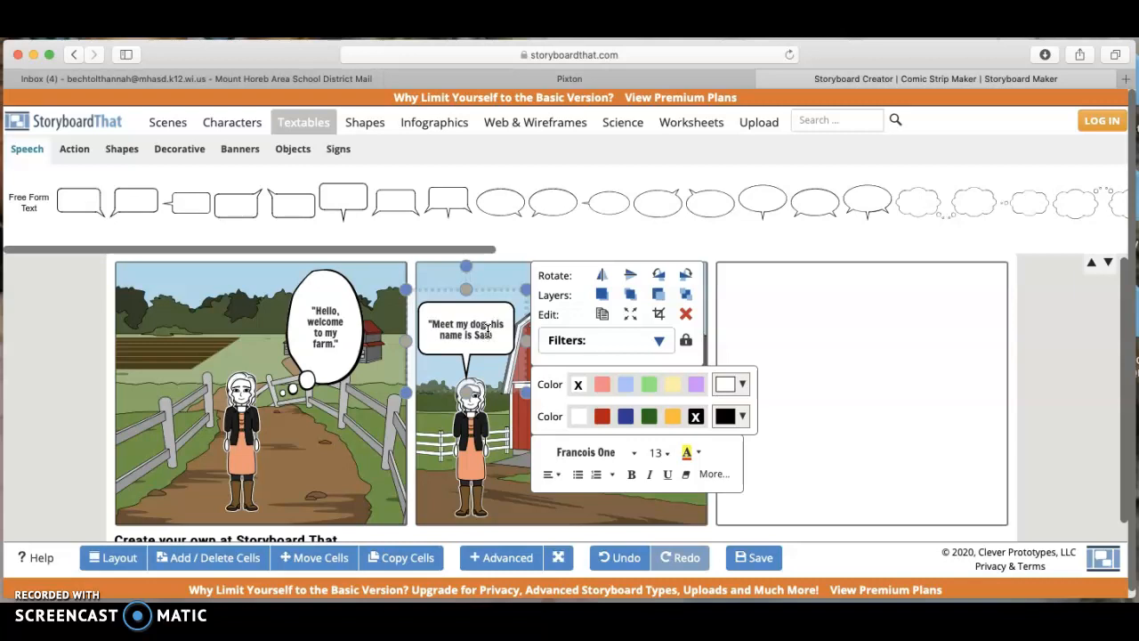
click(529, 250)
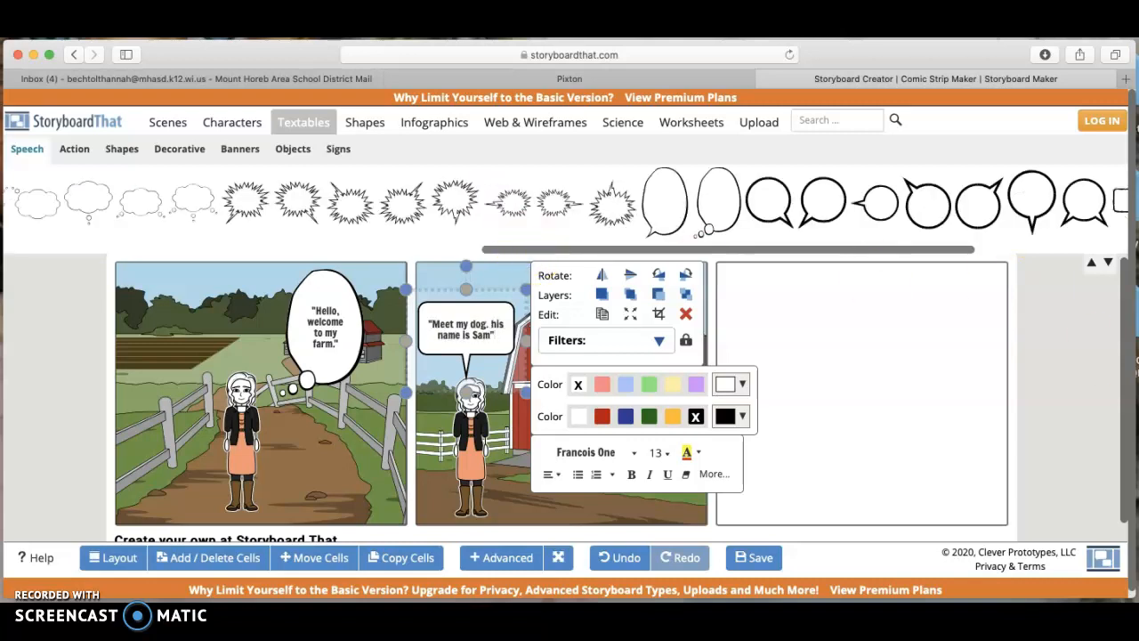
click(1068, 354)
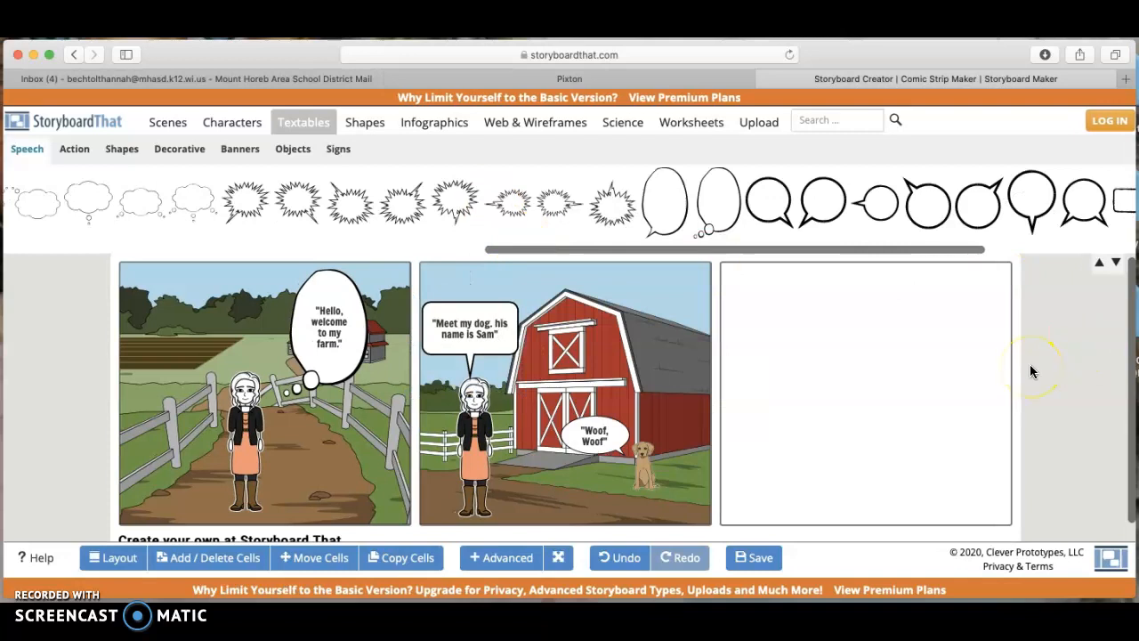